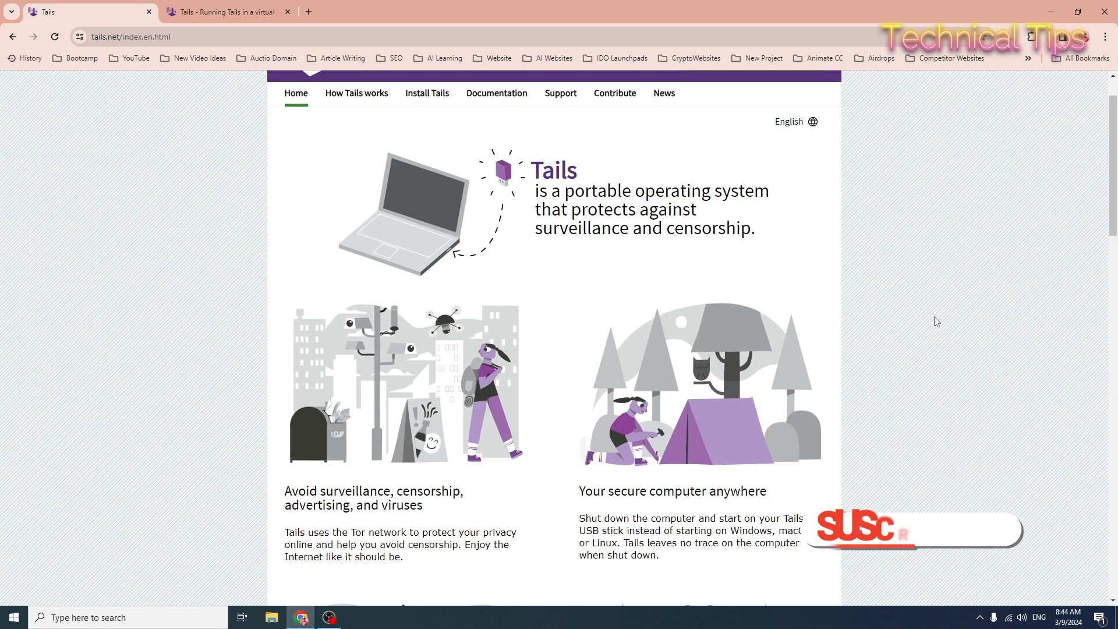
Step: Download the Tails 6.0 ISO image from the page on running Tails in a virtual machine
scroll(932, 320, down, 1)
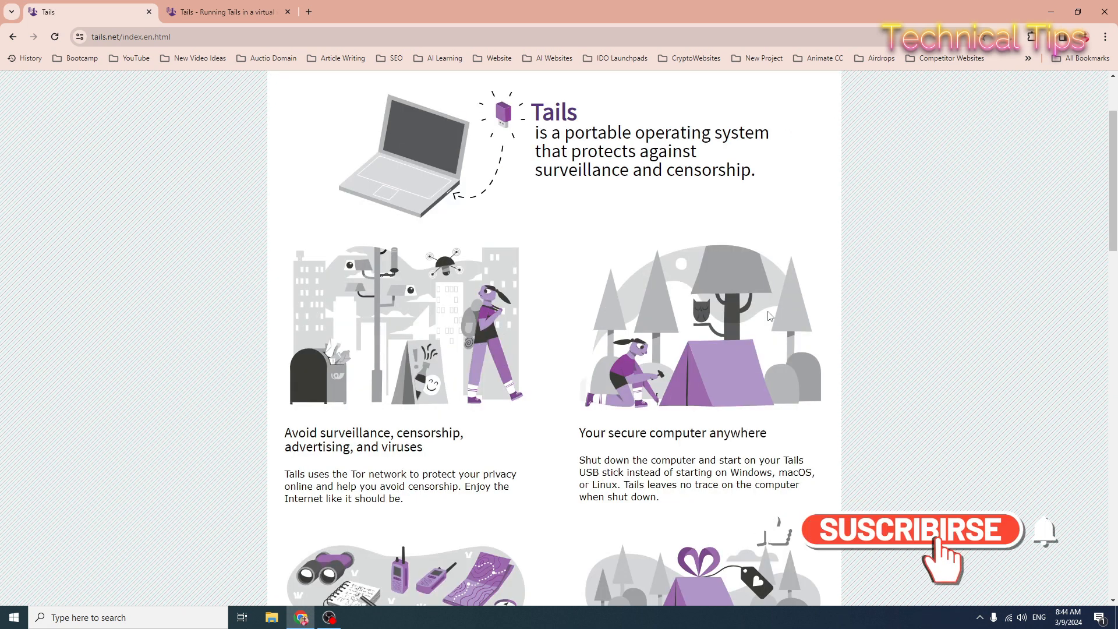
scroll(899, 353, down, 2)
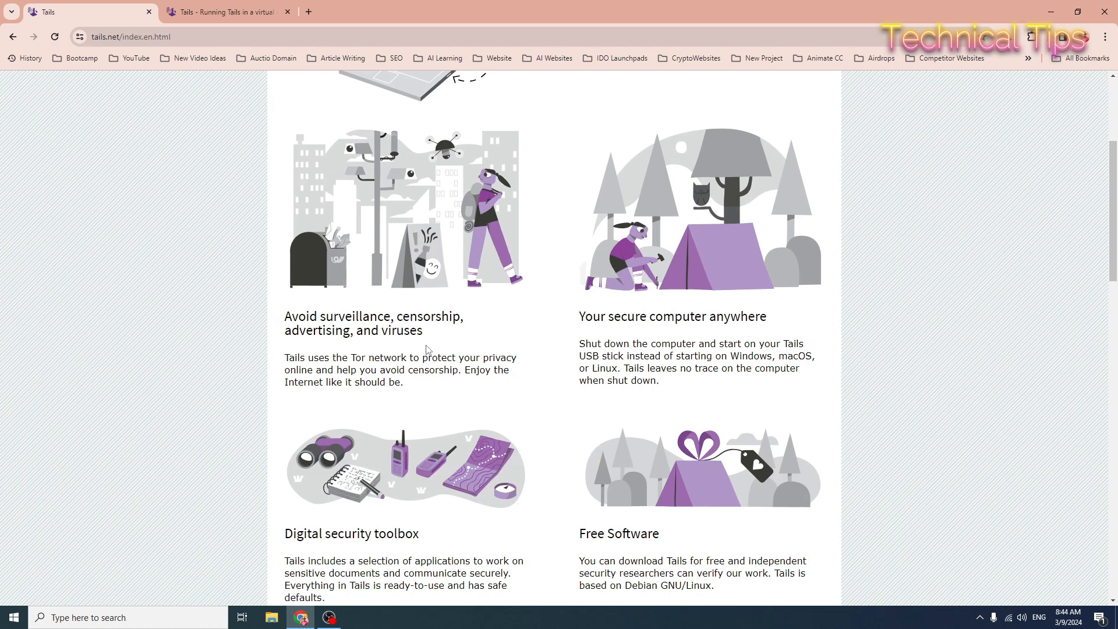
scroll(426, 349, up, 3)
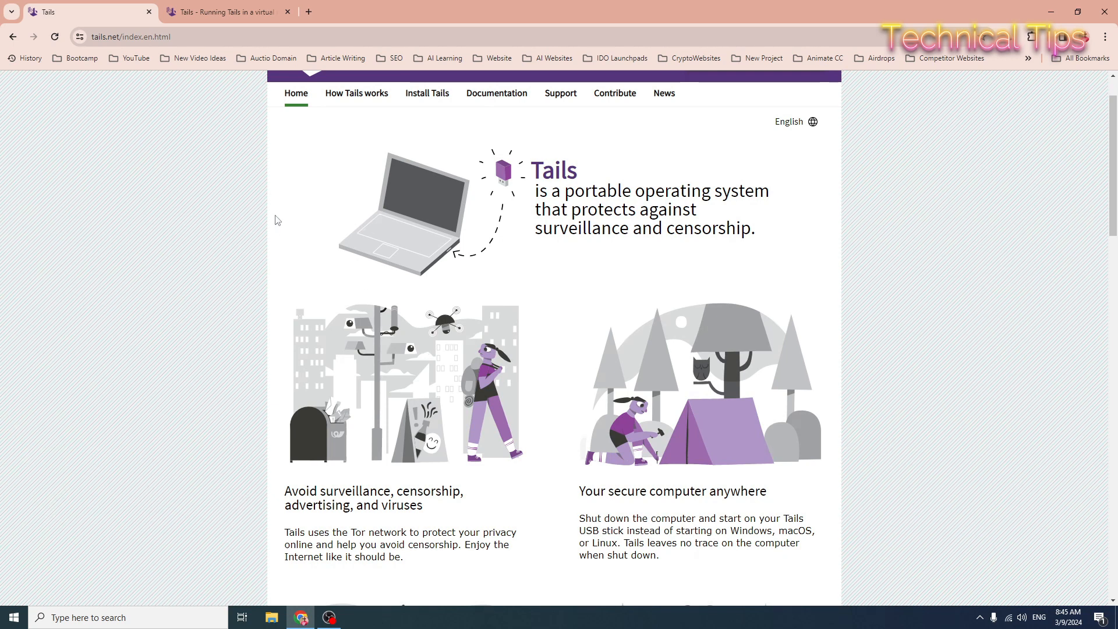
click(226, 20)
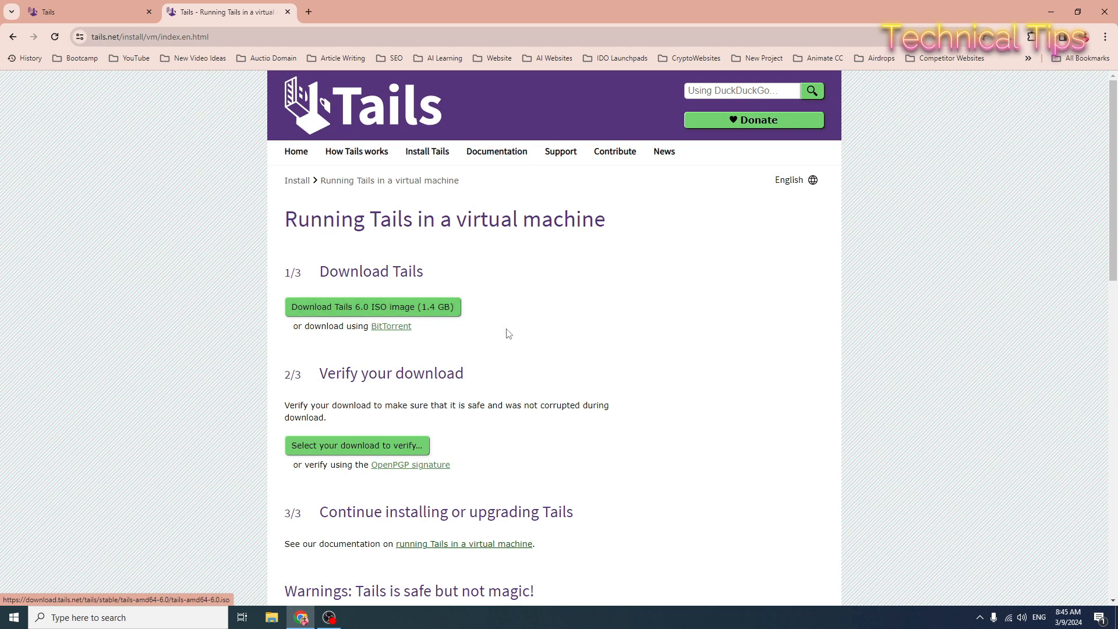
click(370, 314)
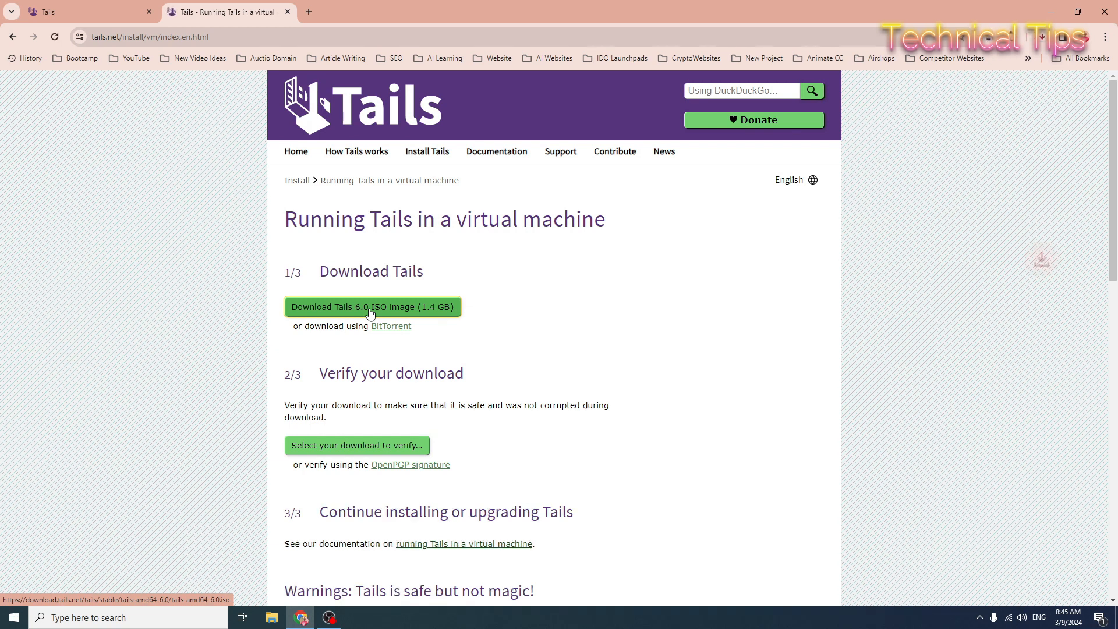
Step: Pause the running Tails ISO download from the browser's recent download history
click(1042, 38)
mouse_move(934, 95)
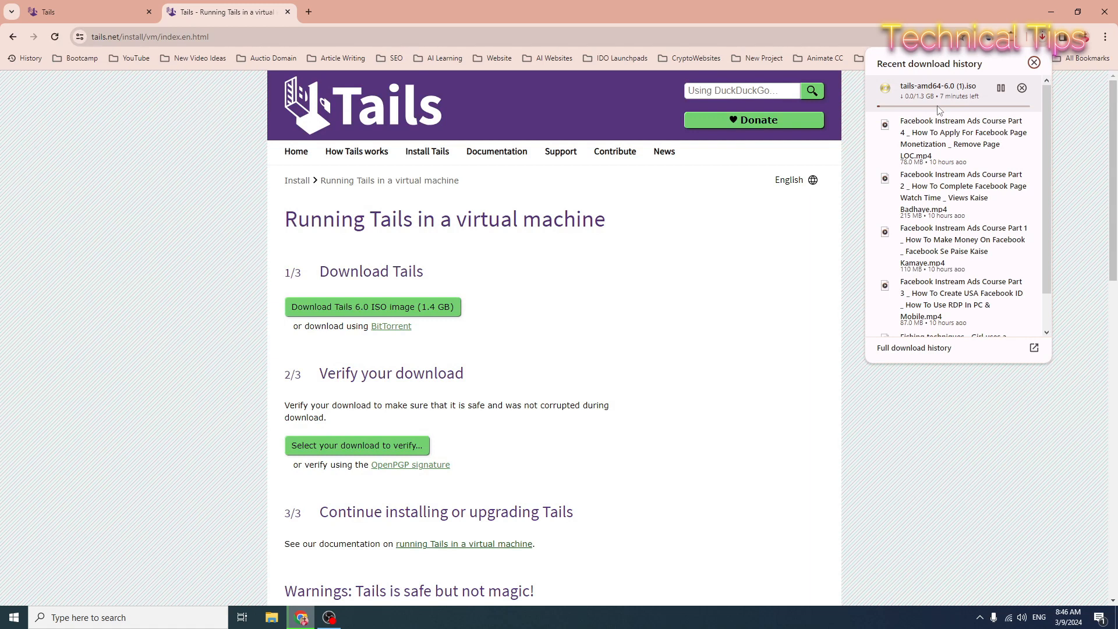
click(1001, 89)
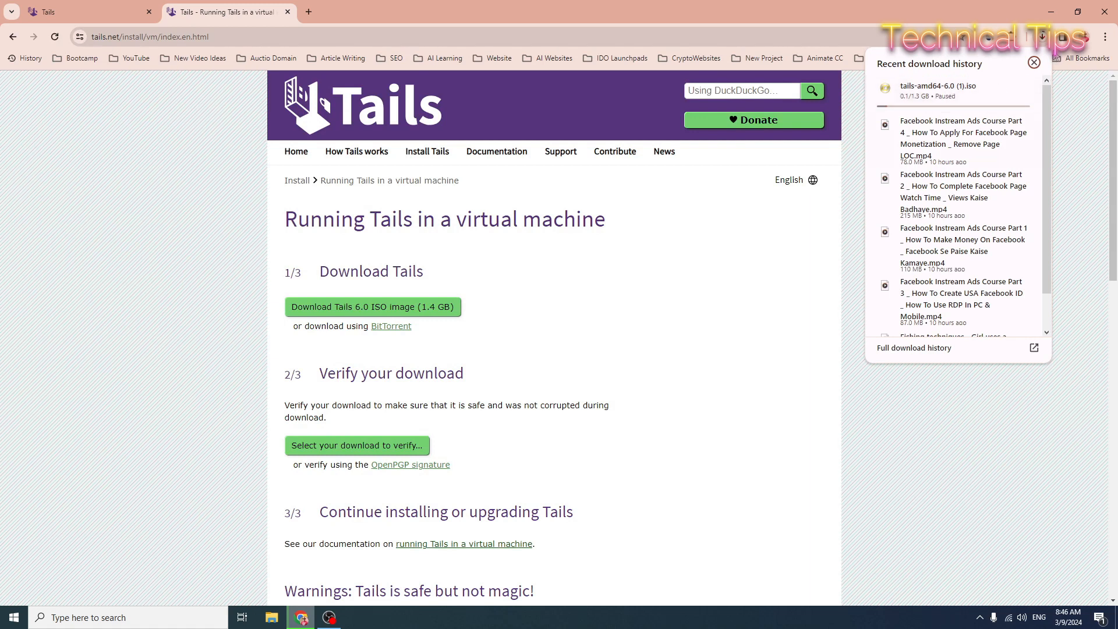
Step: Minimize the browser, search the computer for VMware and launch VMware Workstation Pro
click(1054, 11)
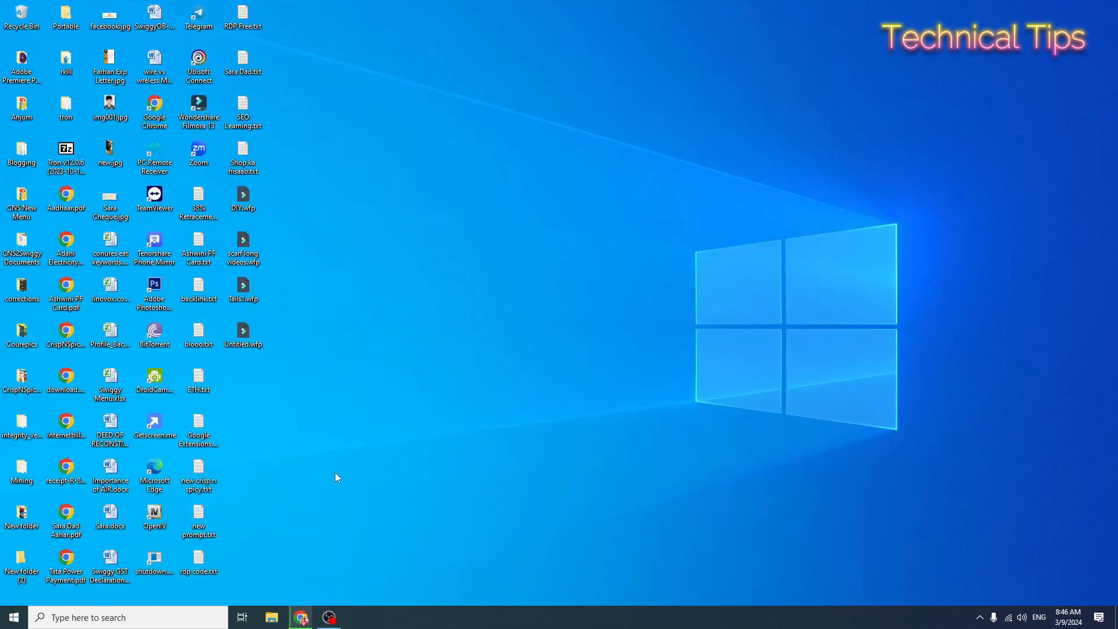
click(94, 617)
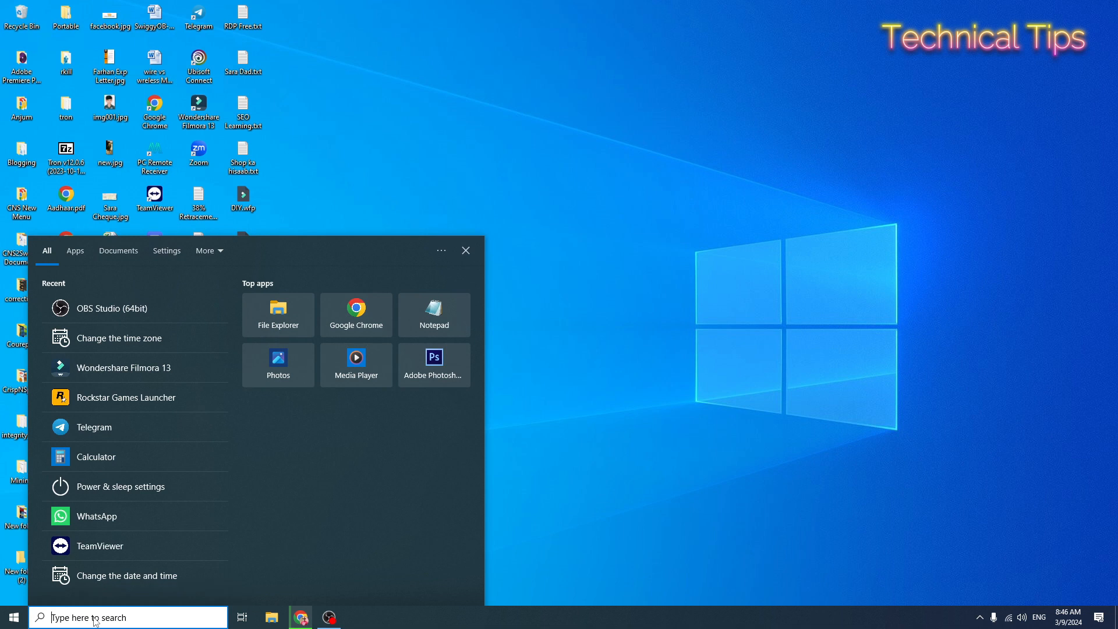
text(vmwa)
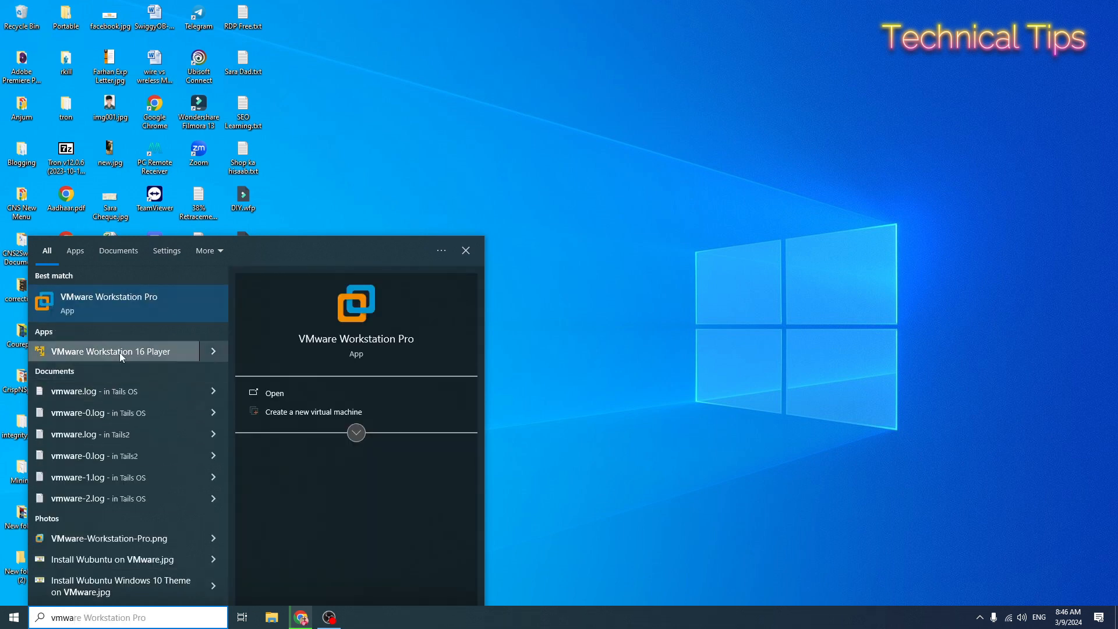
click(125, 313)
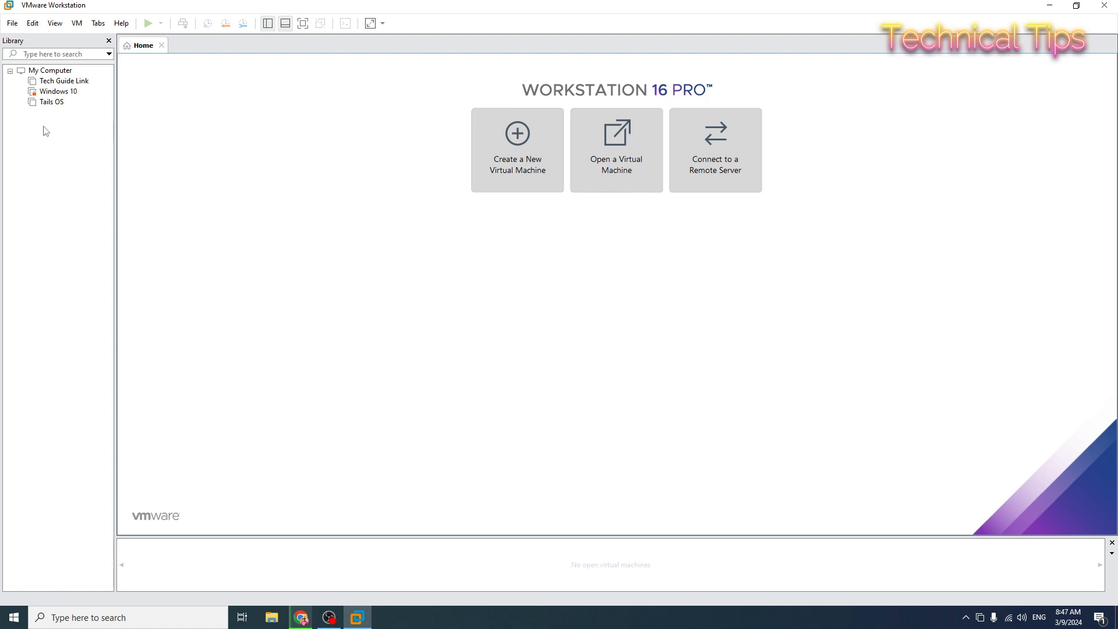
Step: Remove the existing Tails OS virtual machine from the library
click(49, 106)
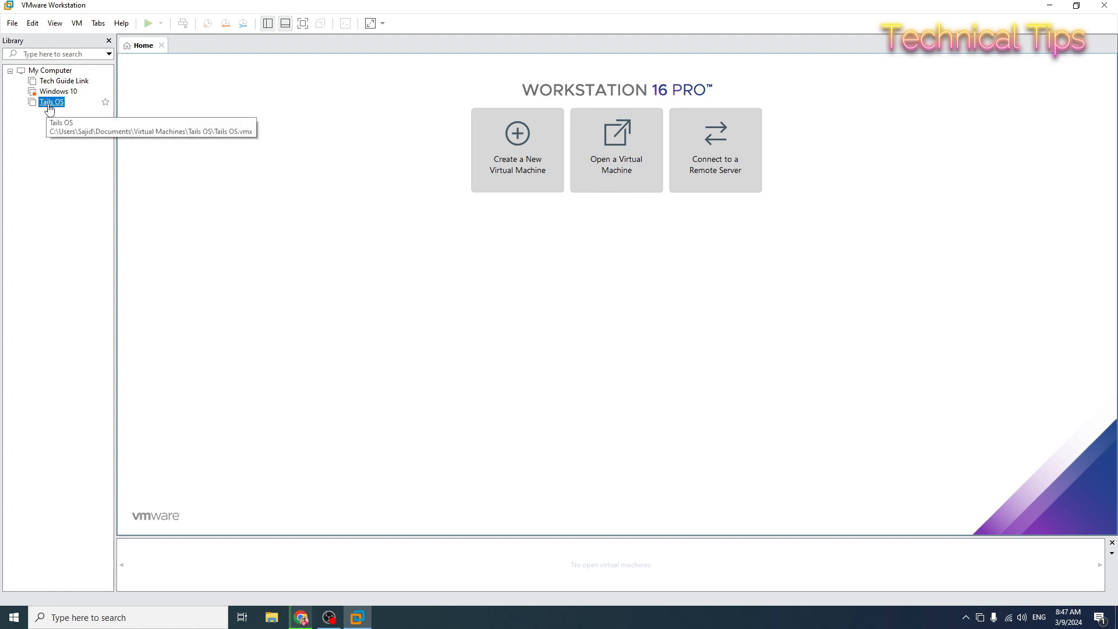
right_click(49, 110)
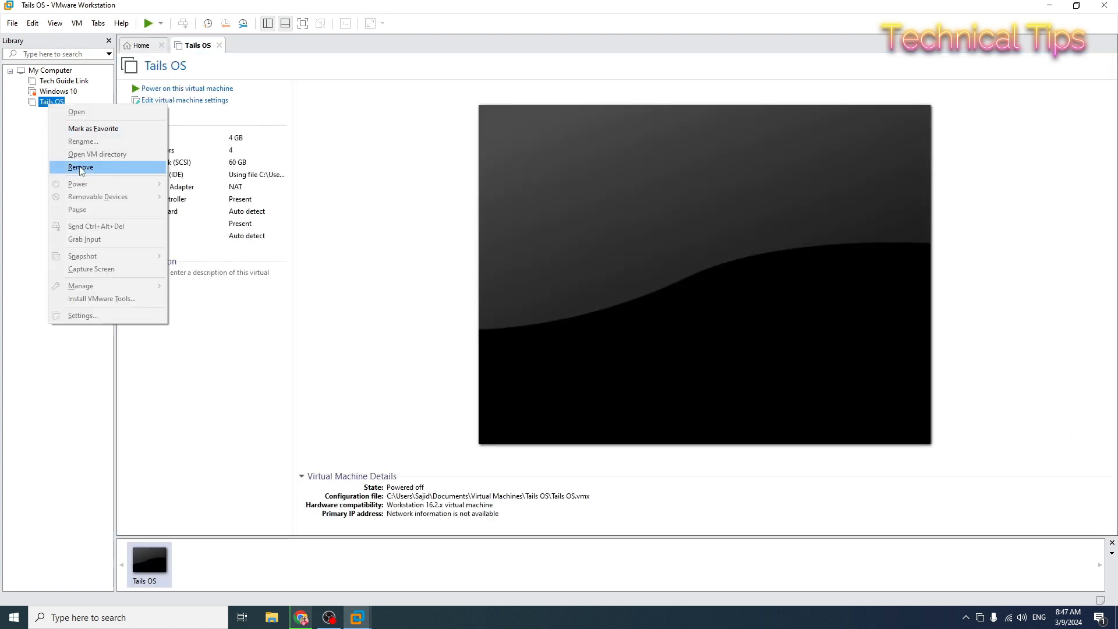
click(80, 167)
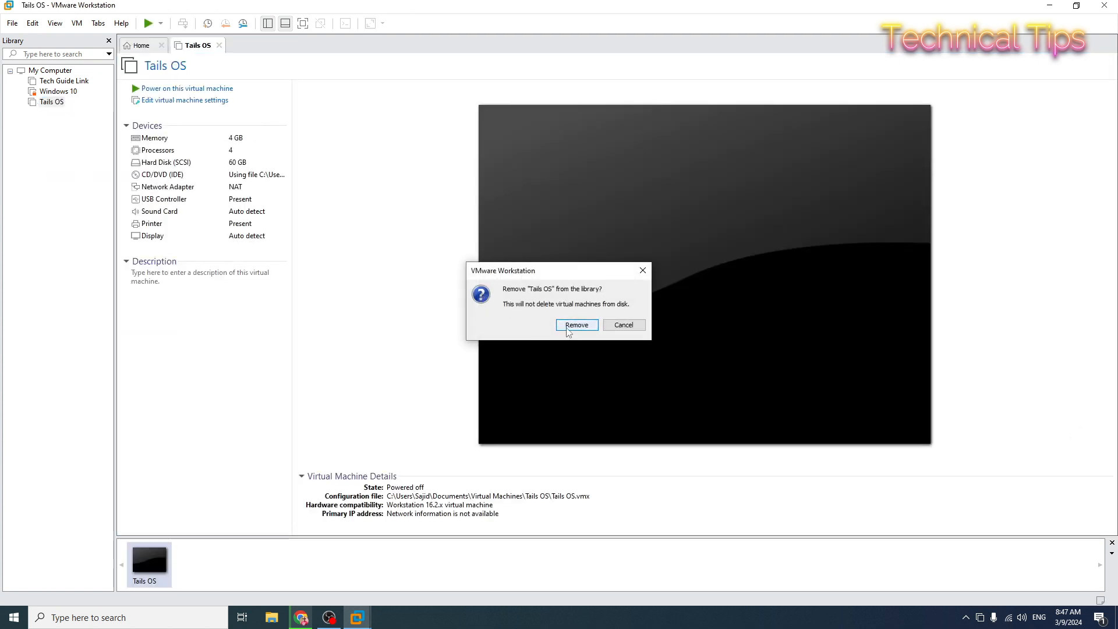
click(569, 326)
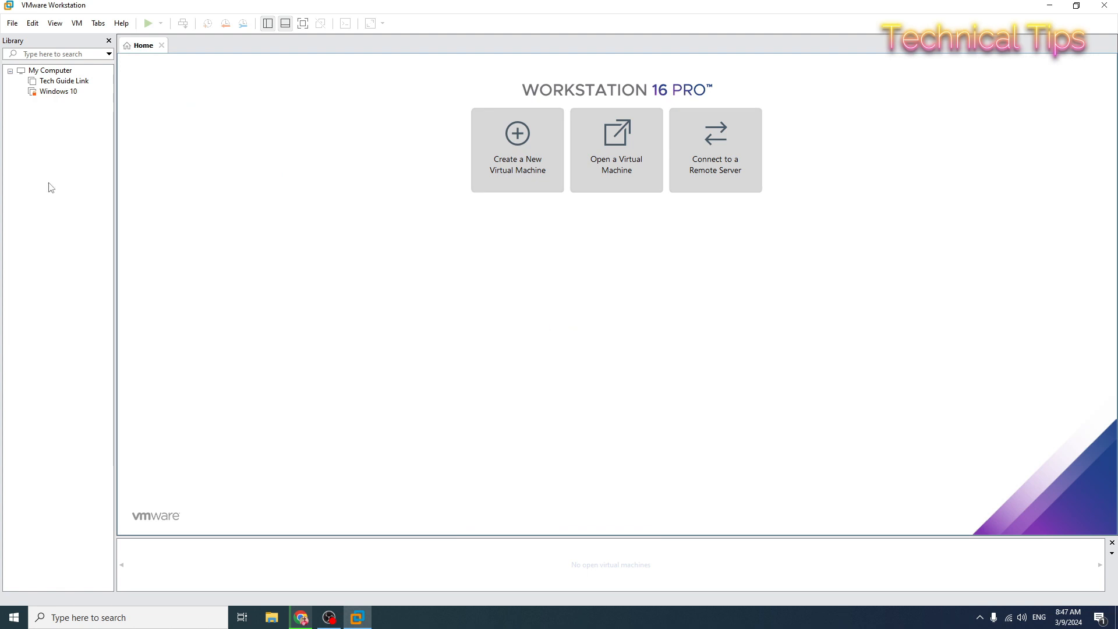
Step: Switch to File Explorer and open the Virtual Machines folder in the user's Documents on Local Disk (C:)
click(270, 619)
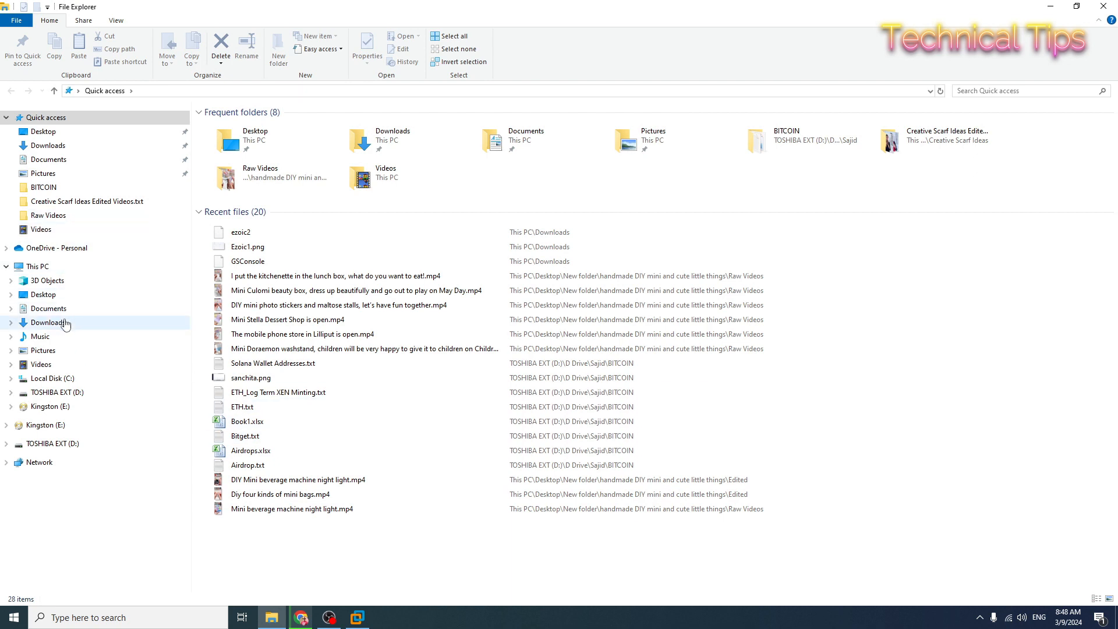
click(70, 379)
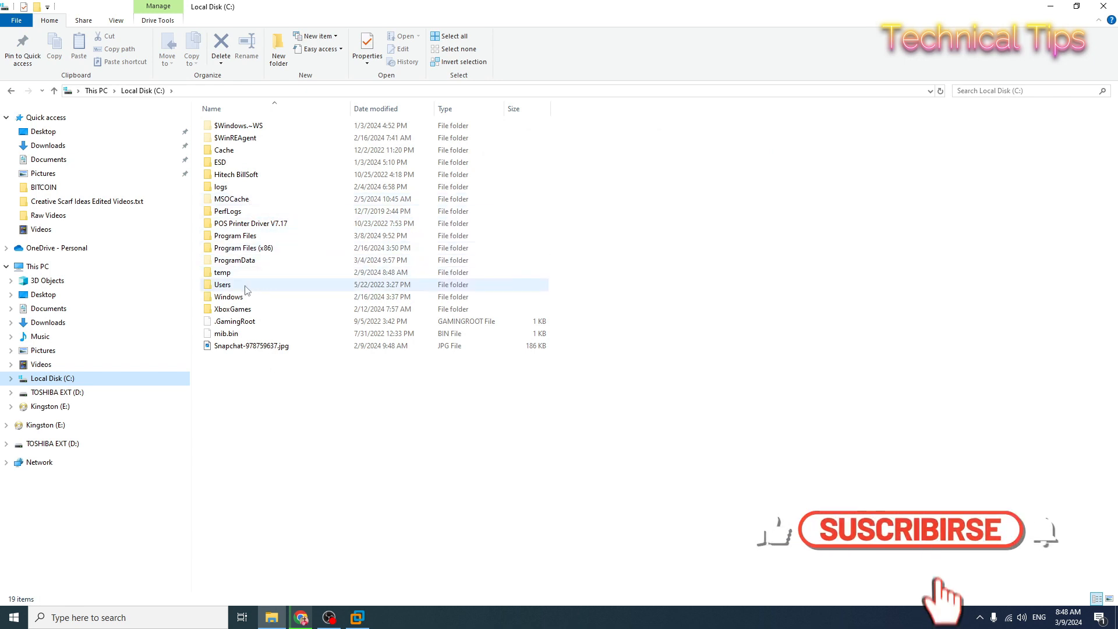
double_click(246, 286)
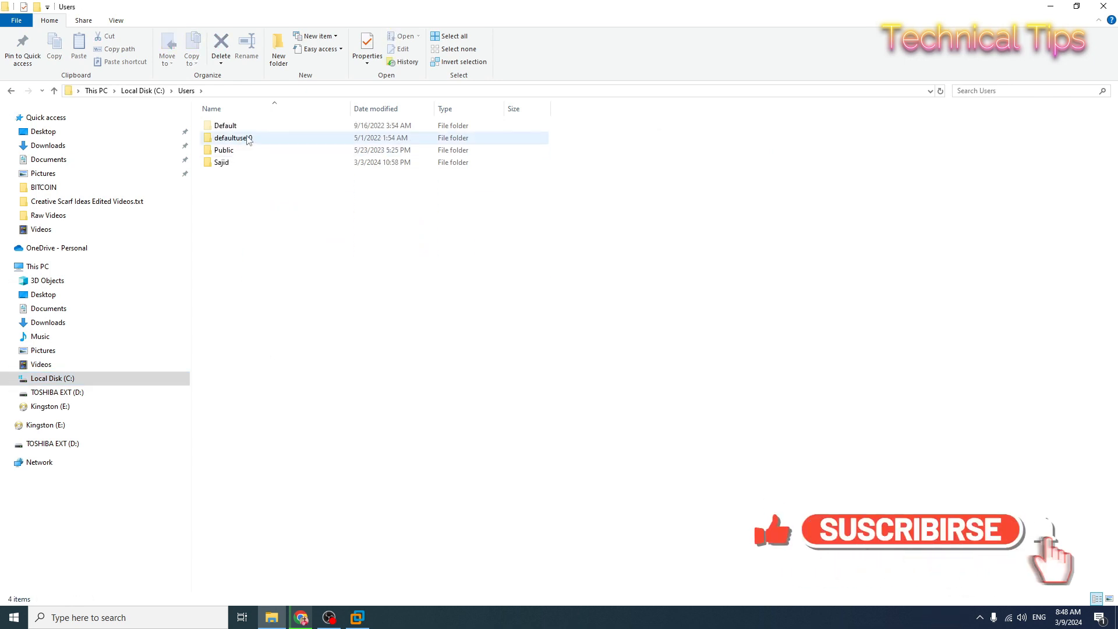
double_click(238, 165)
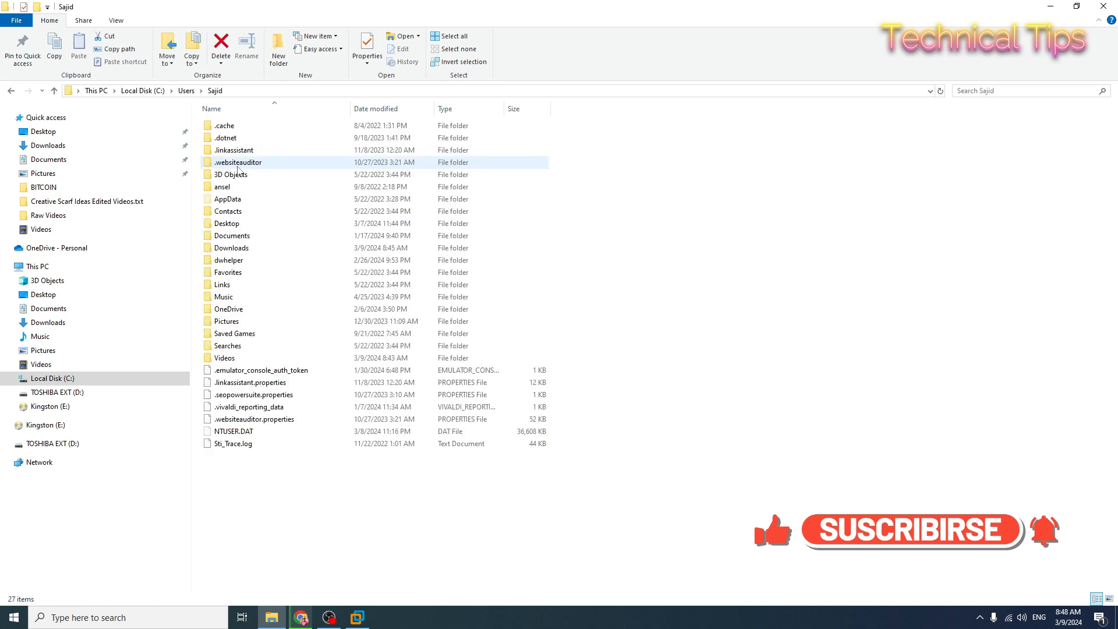
double_click(250, 237)
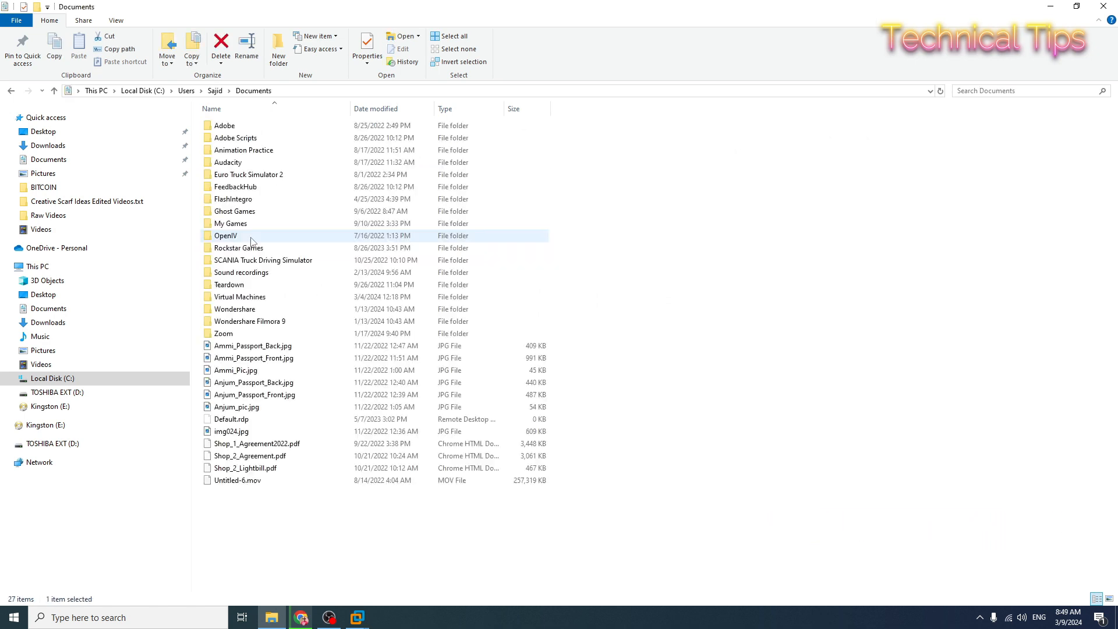
double_click(252, 297)
Step: Permanently delete the Tails2 and Tails OS folders, and close the file window
click(232, 138)
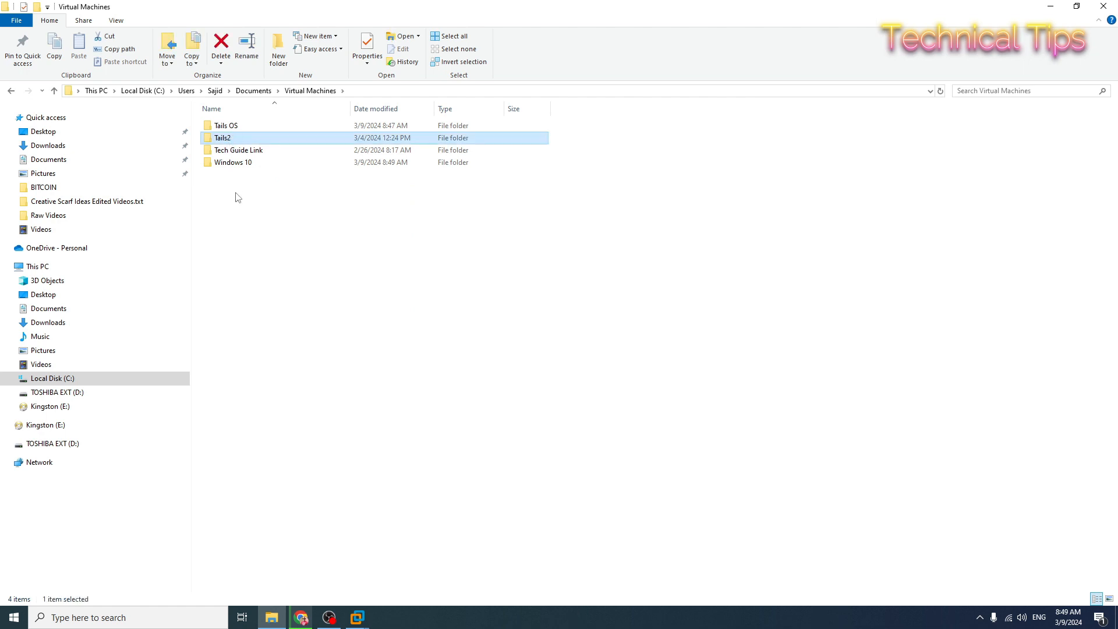
key(shift+Delete)
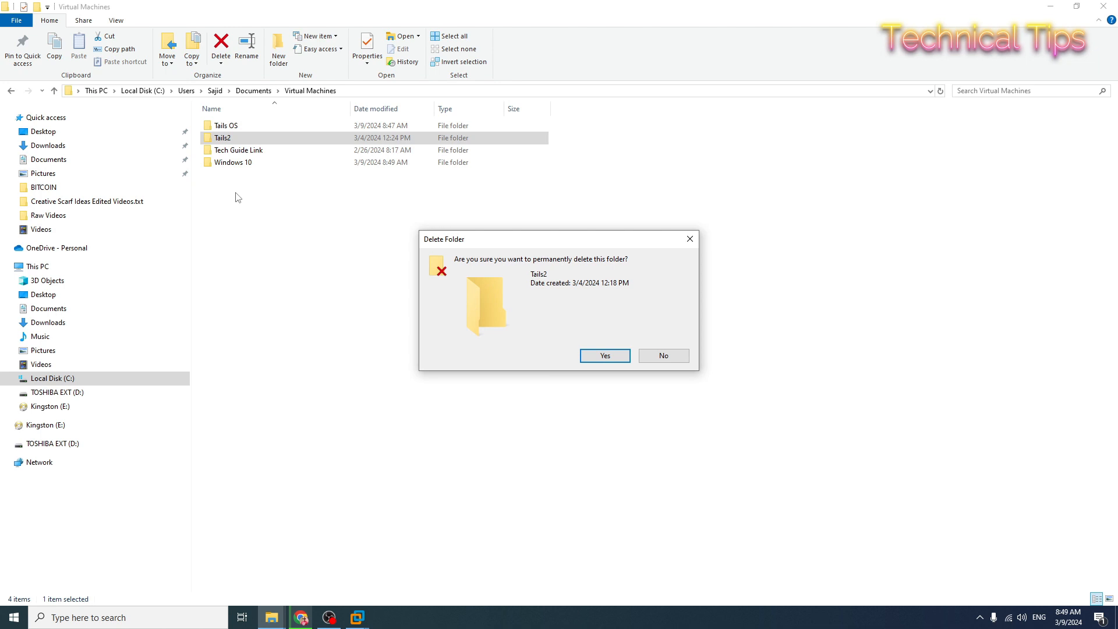
key(Return)
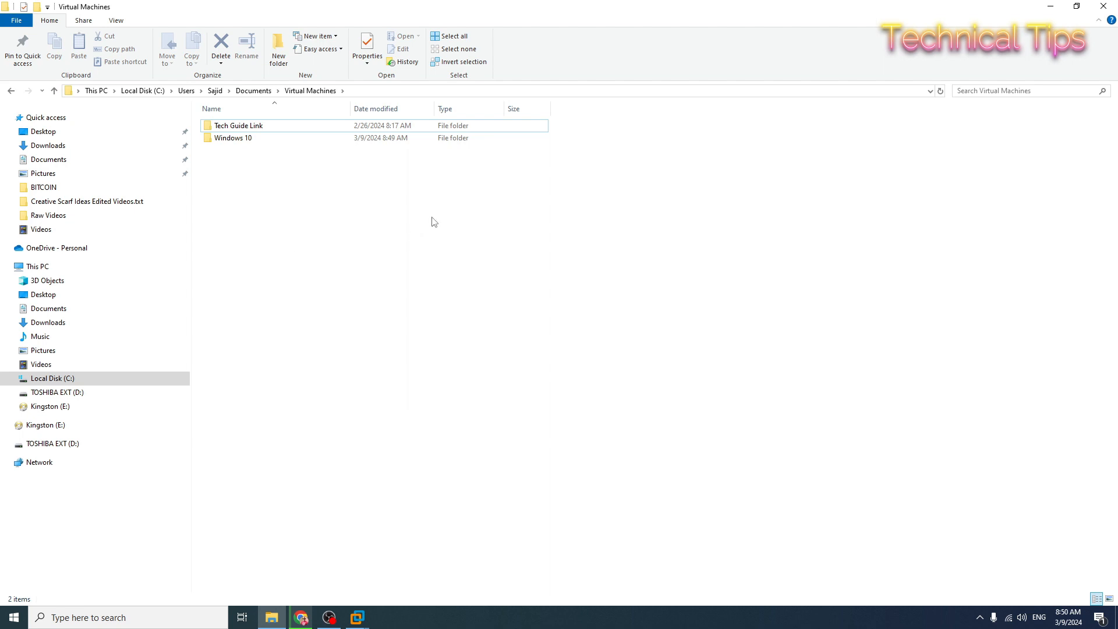
click(1104, 5)
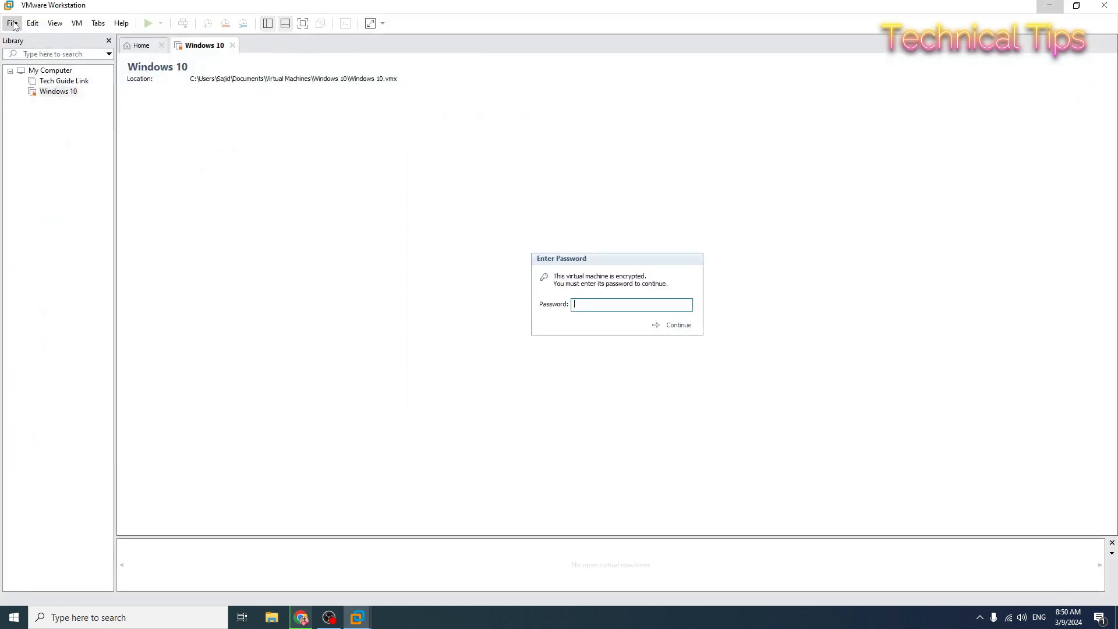
Step: Start a new virtual machine with the Typical configuration and a blank hard disk, without an installer image
click(56, 165)
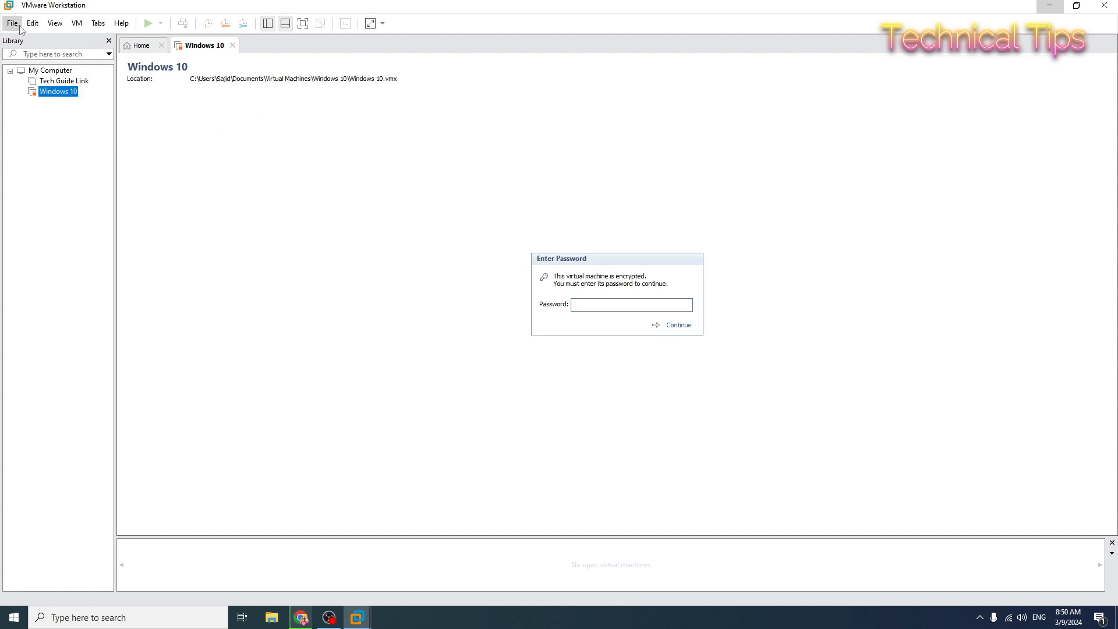
click(12, 23)
click(22, 39)
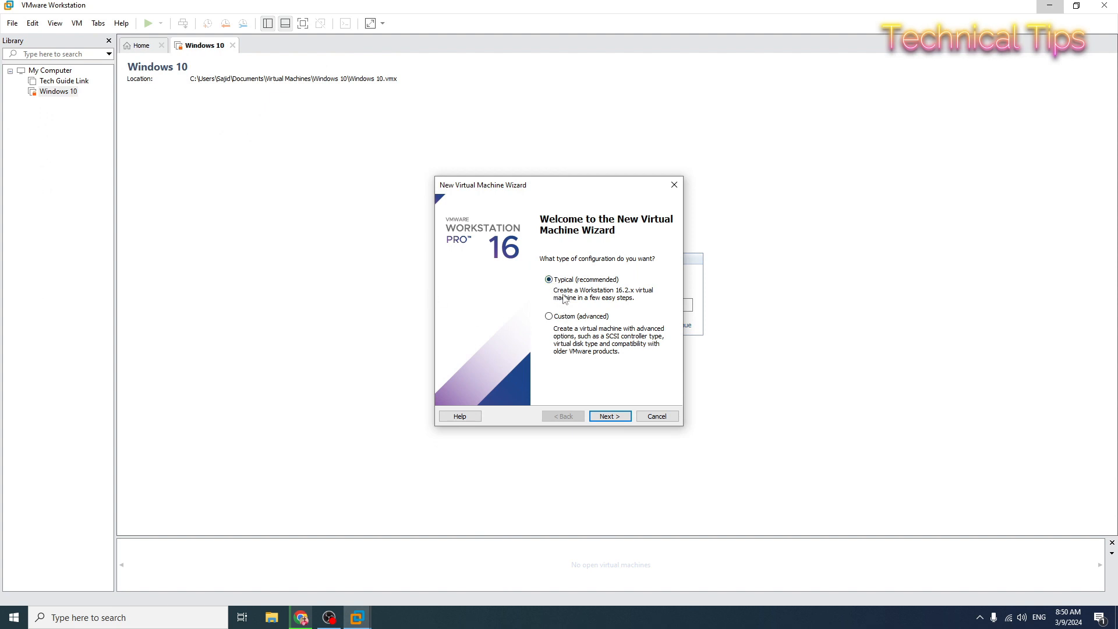
click(605, 419)
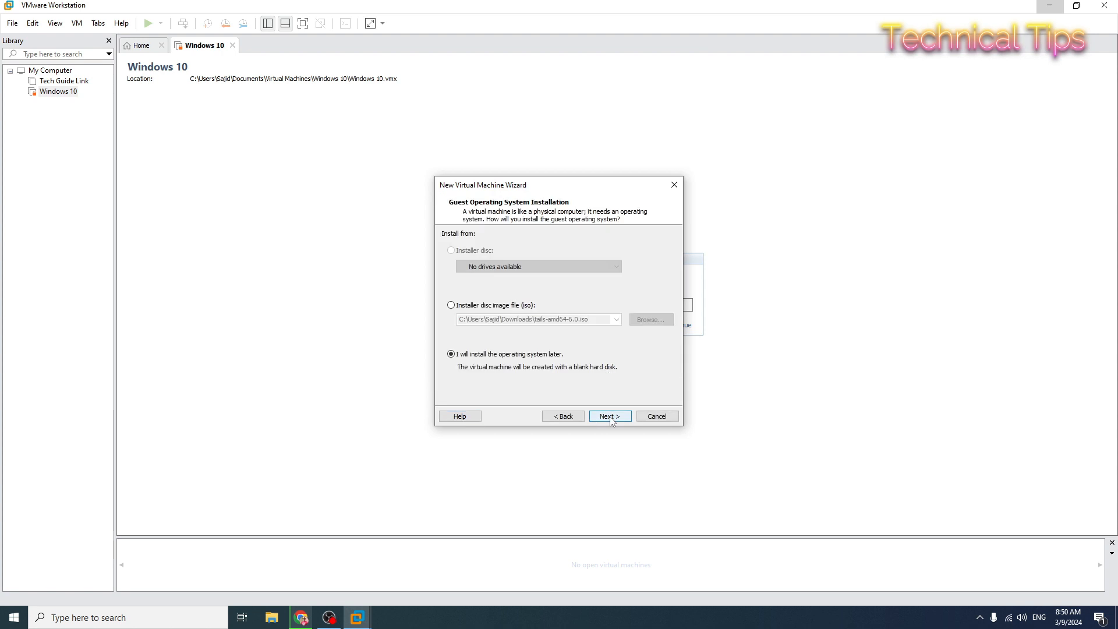
click(610, 417)
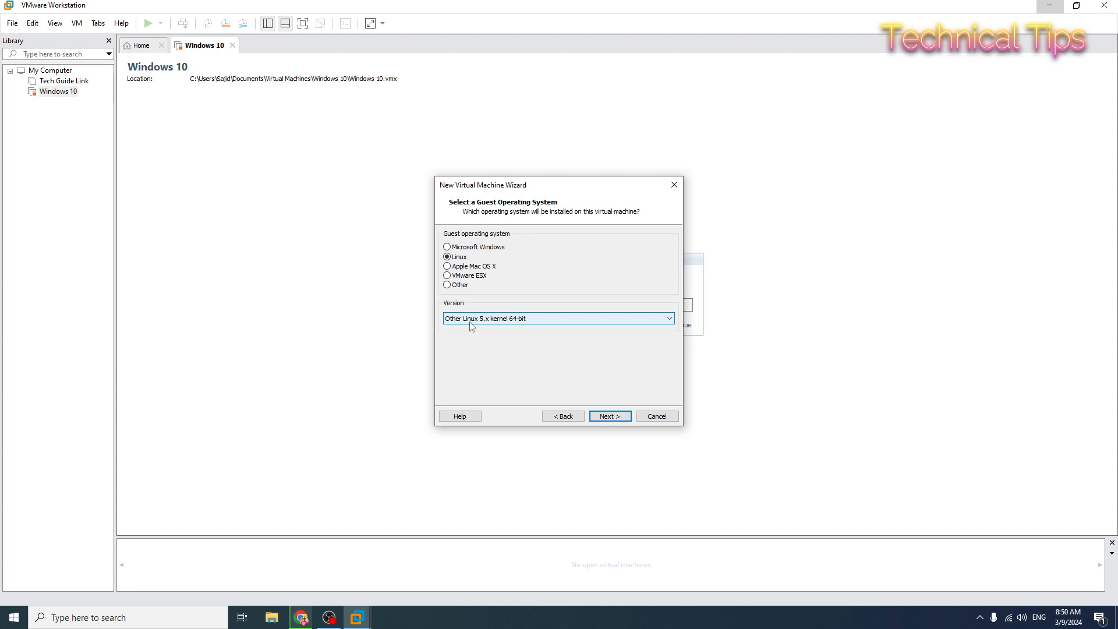
Step: Choose Linux with version Other Linux 5.x kernel 64-bit as the guest operating system
click(517, 320)
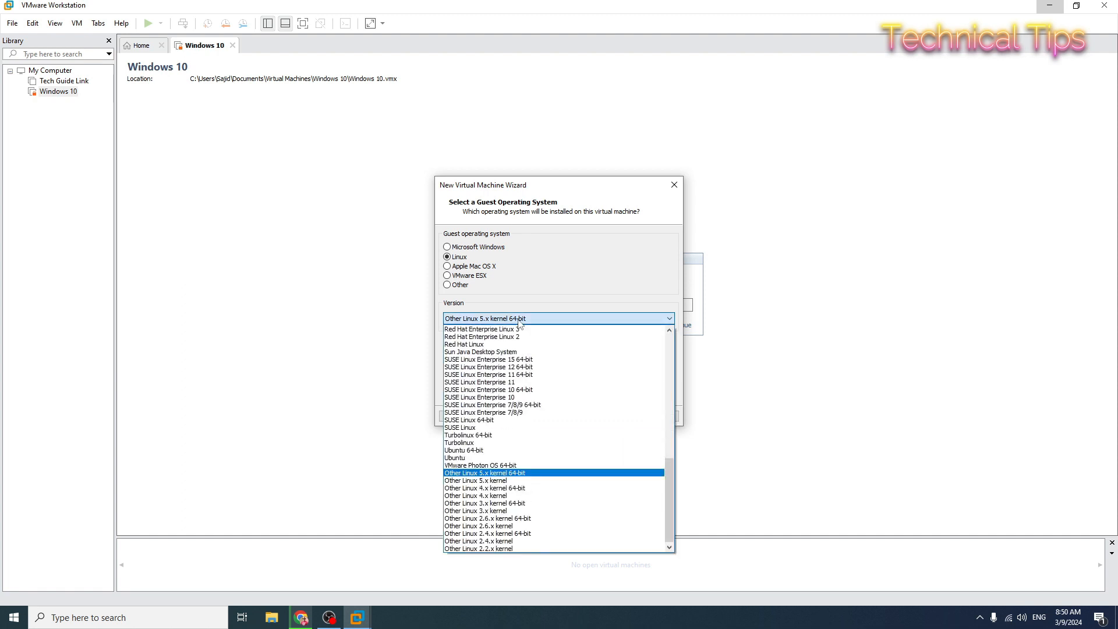
click(486, 475)
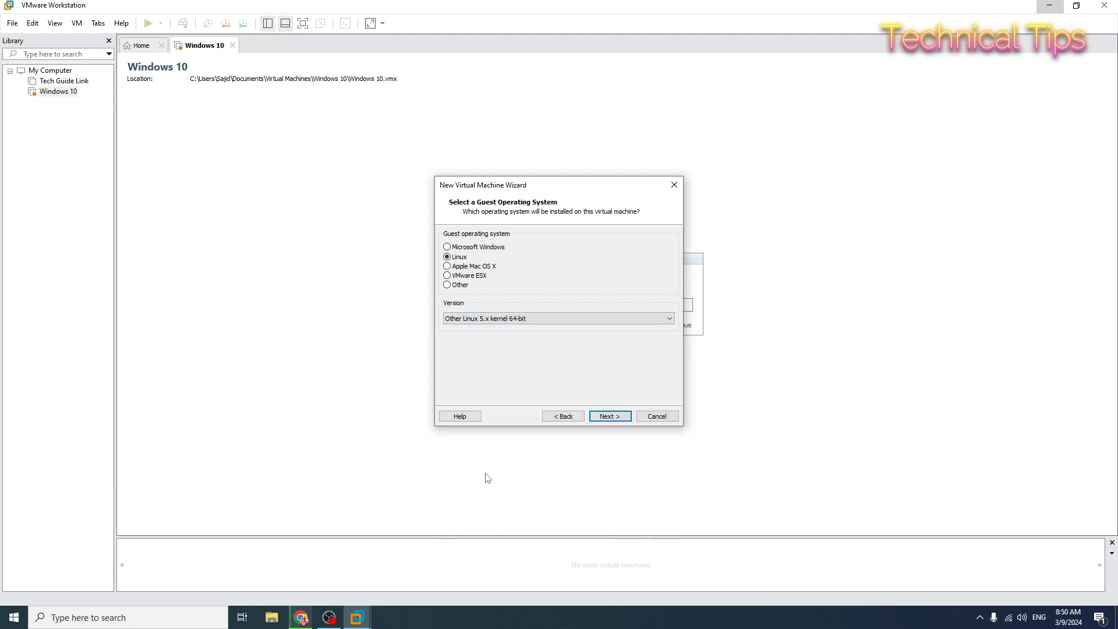
click(610, 418)
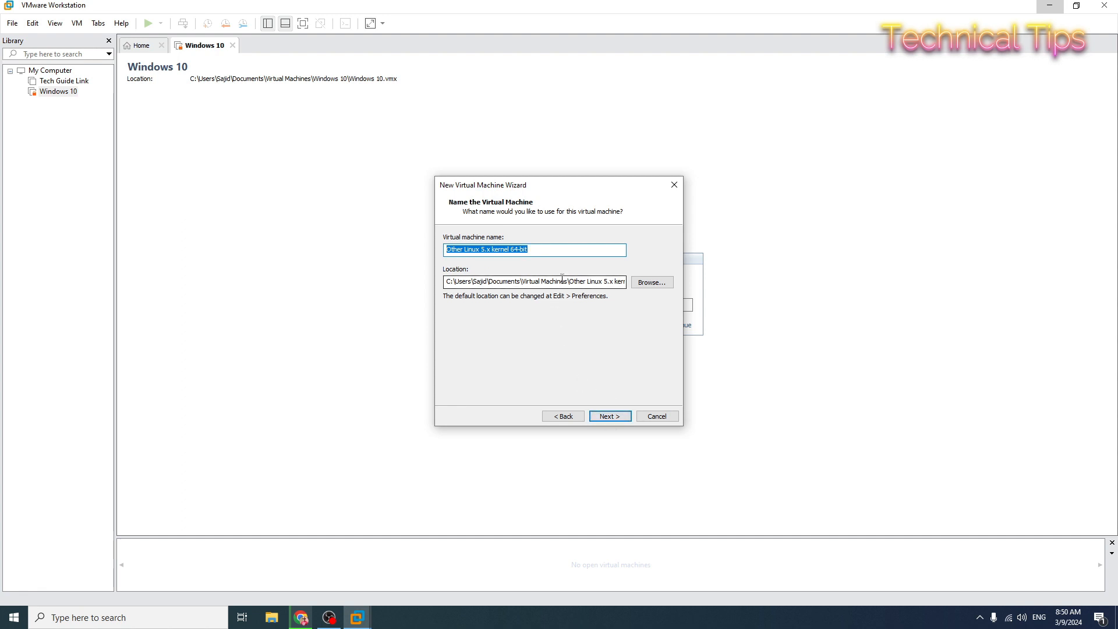
Step: Name the virtual machine Tails Os and set its maximum disk size to 60 GB, split into multiple files
key(BackSpace)
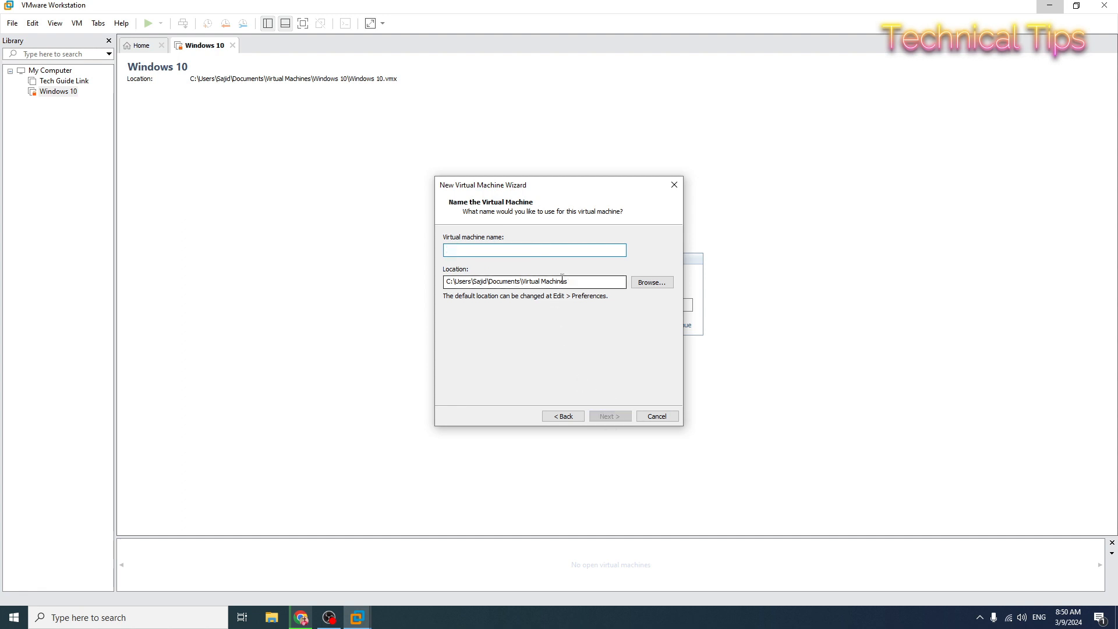
text(Tails Os)
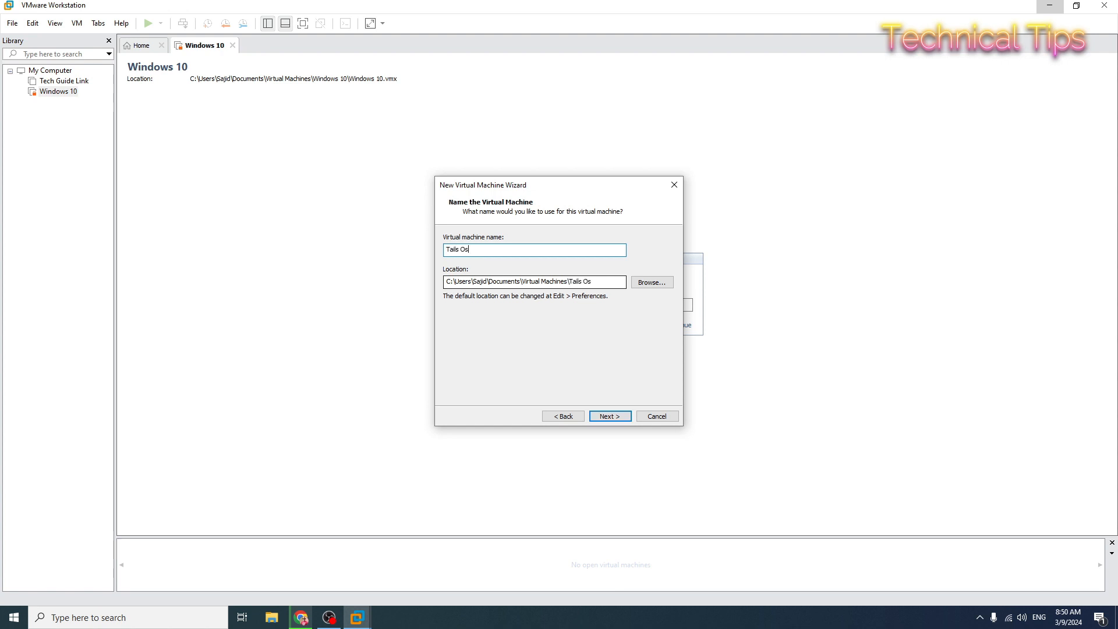
click(608, 416)
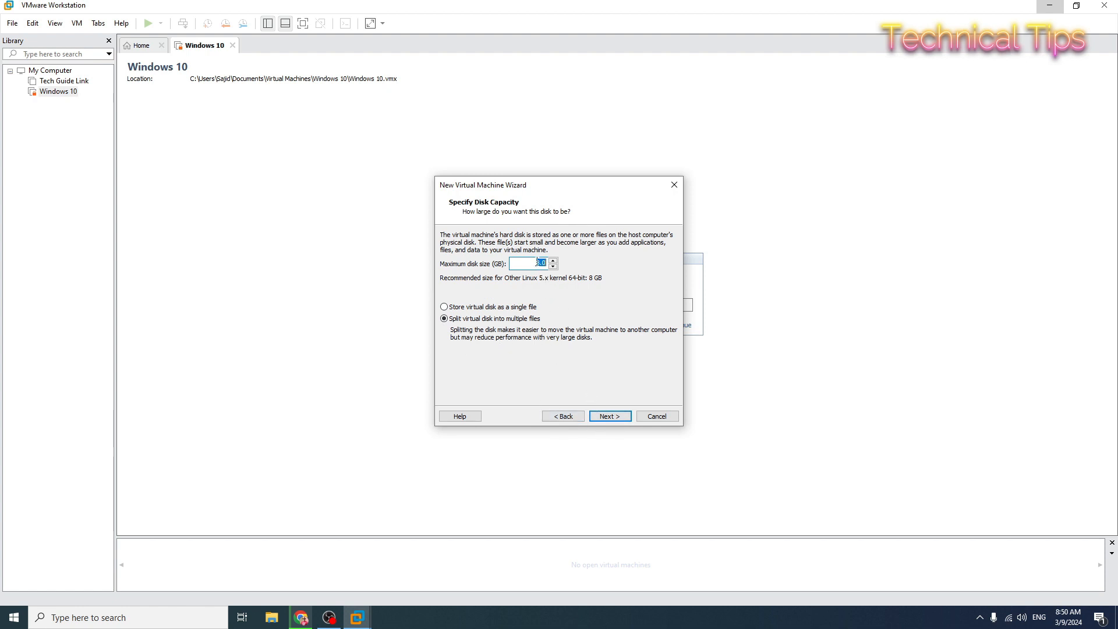
text(60)
click(611, 418)
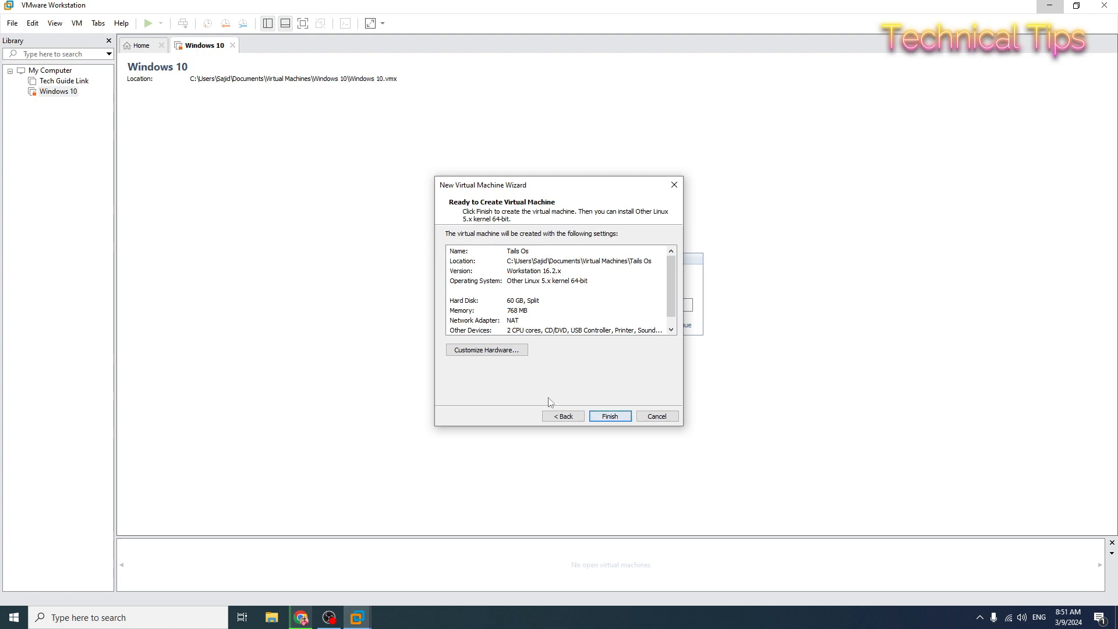
Step: Customize the new virtual machine's hardware with 4096 MB of memory and 2 cores per processor
click(491, 352)
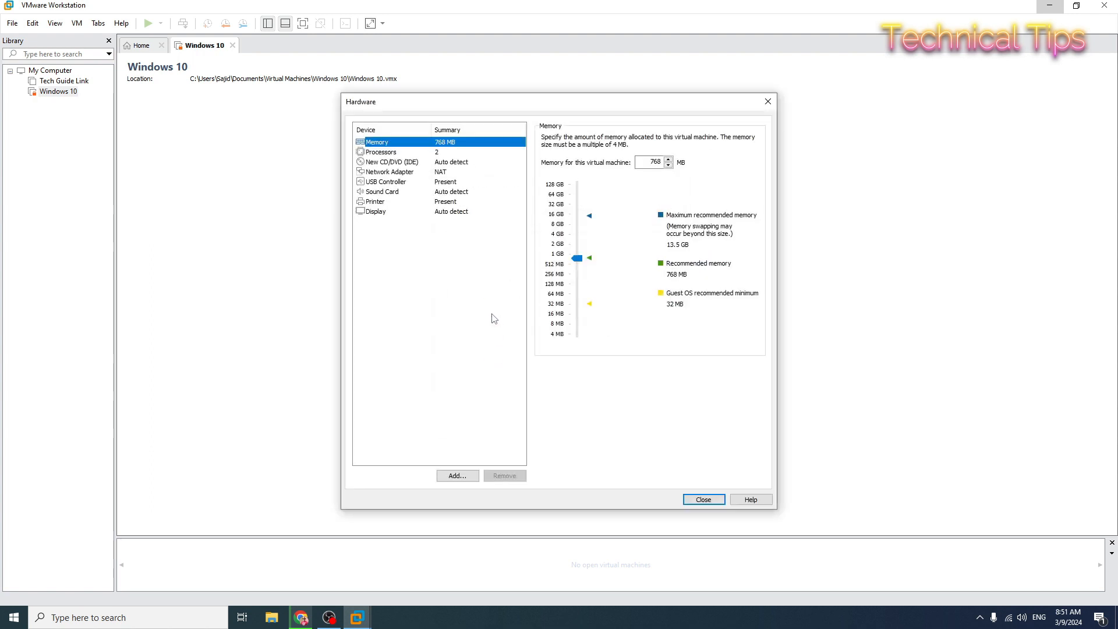
click(576, 259)
drag(576, 257, 573, 234)
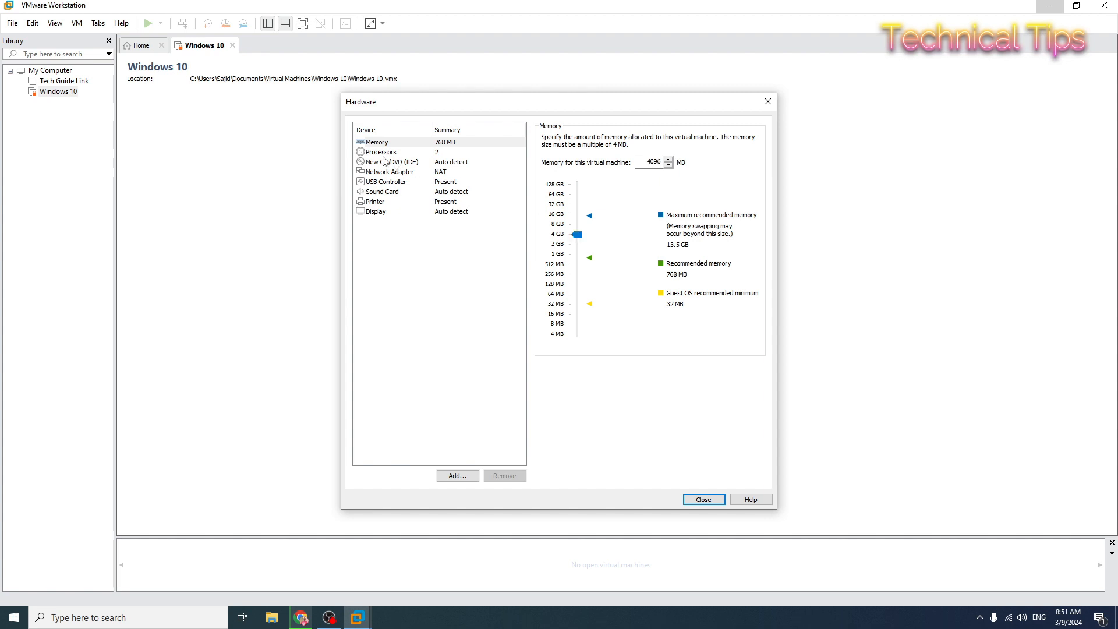
click(381, 153)
click(671, 156)
click(676, 153)
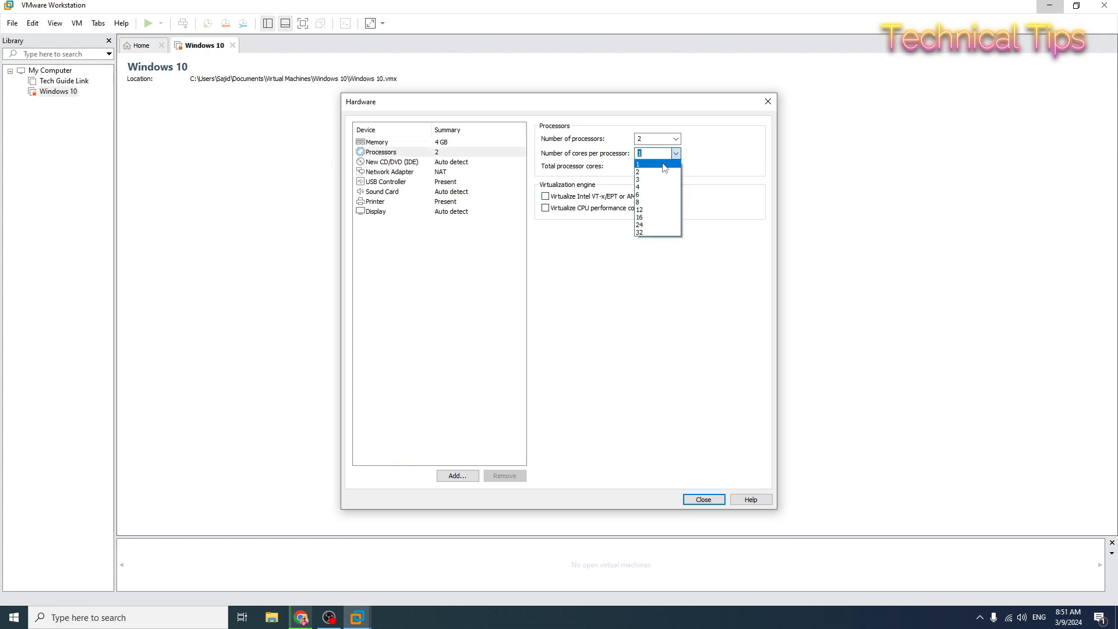
click(665, 173)
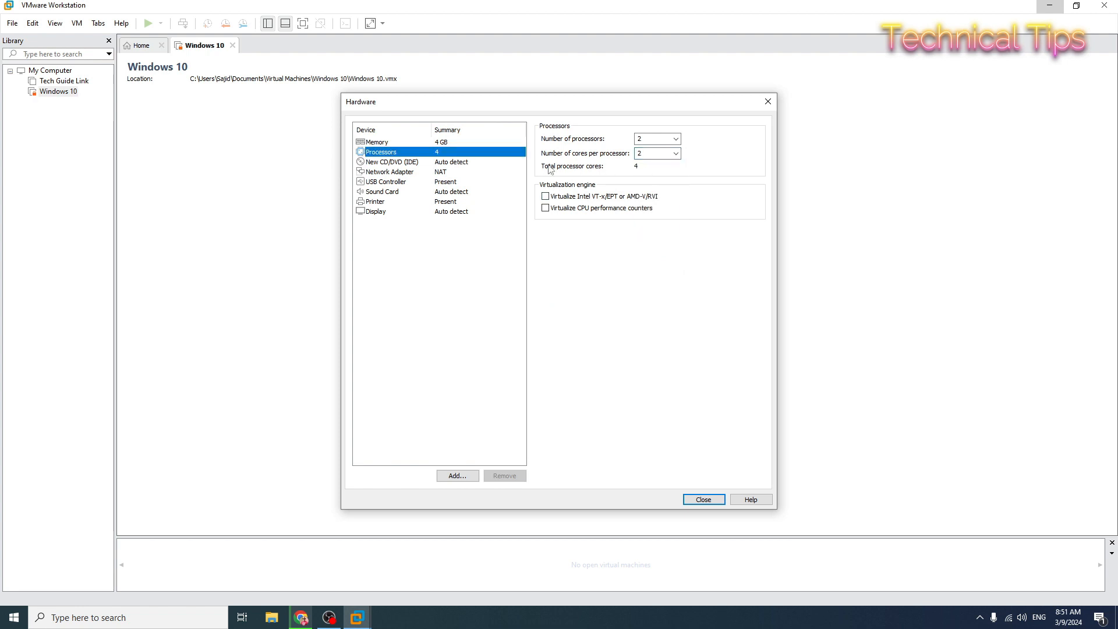
Step: Make the virtual CD/DVD drive use the ISO image tails-amd64-6.0.iso from Downloads, and close the hardware settings
click(395, 165)
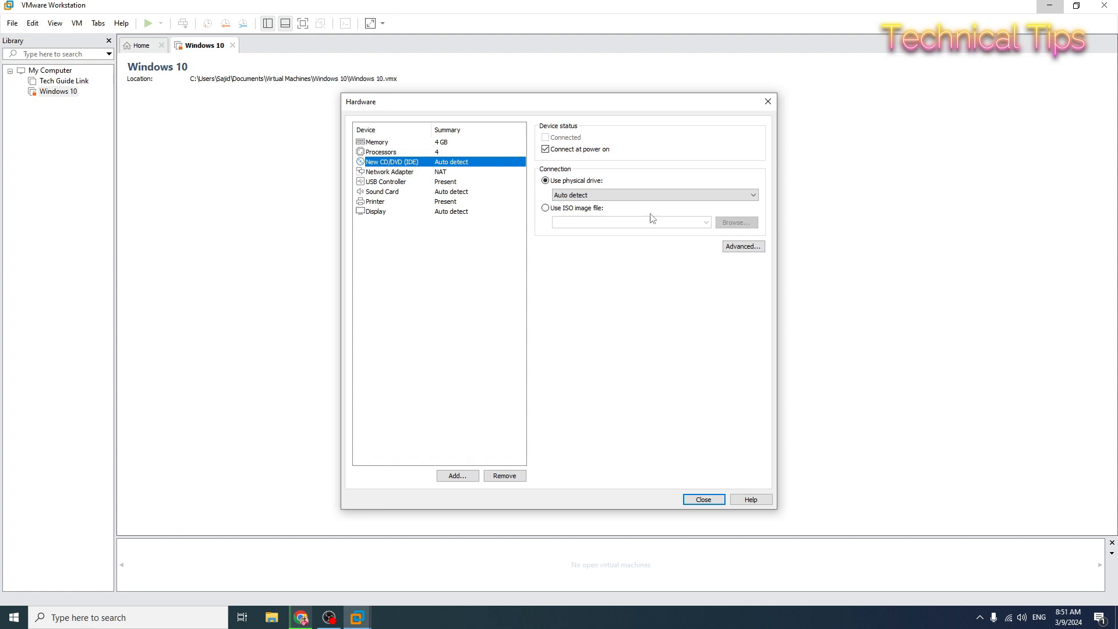
click(546, 209)
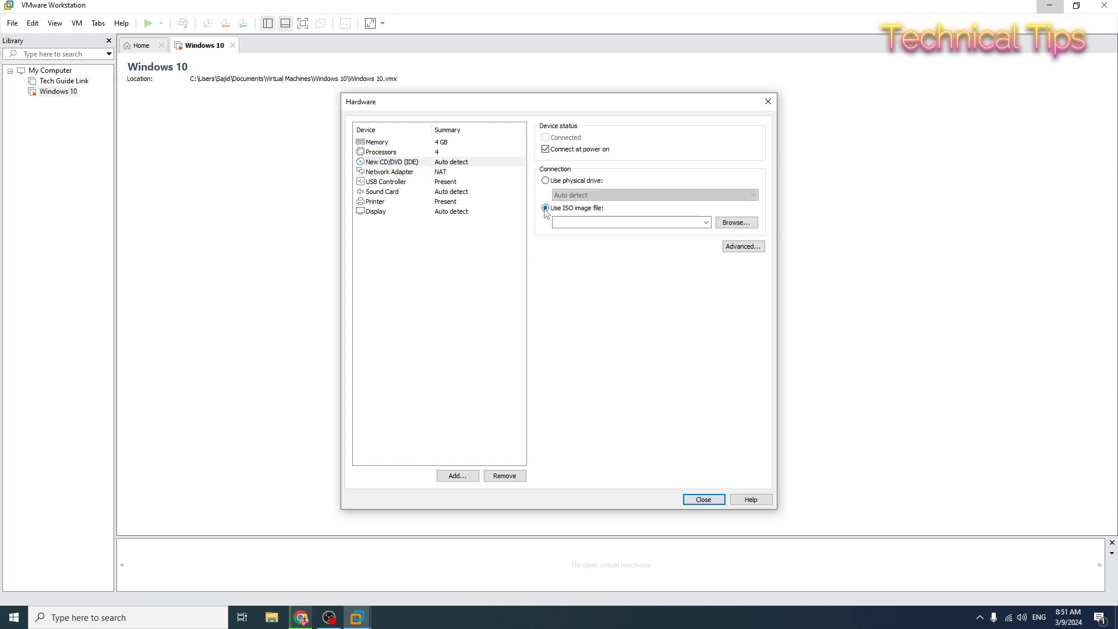
click(737, 224)
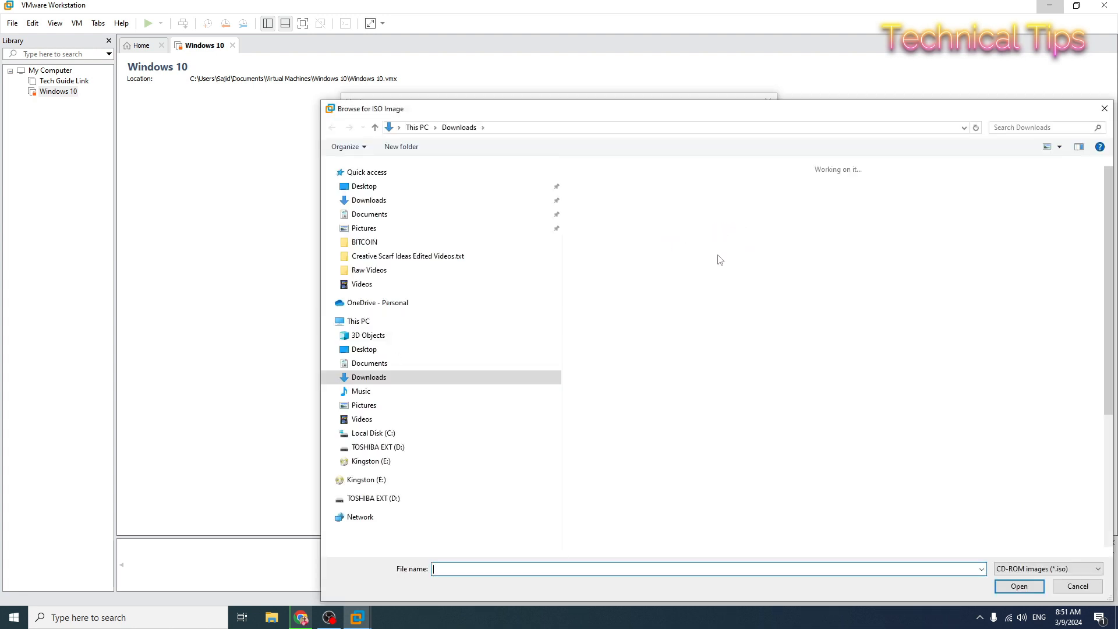
drag(679, 110, 589, 81)
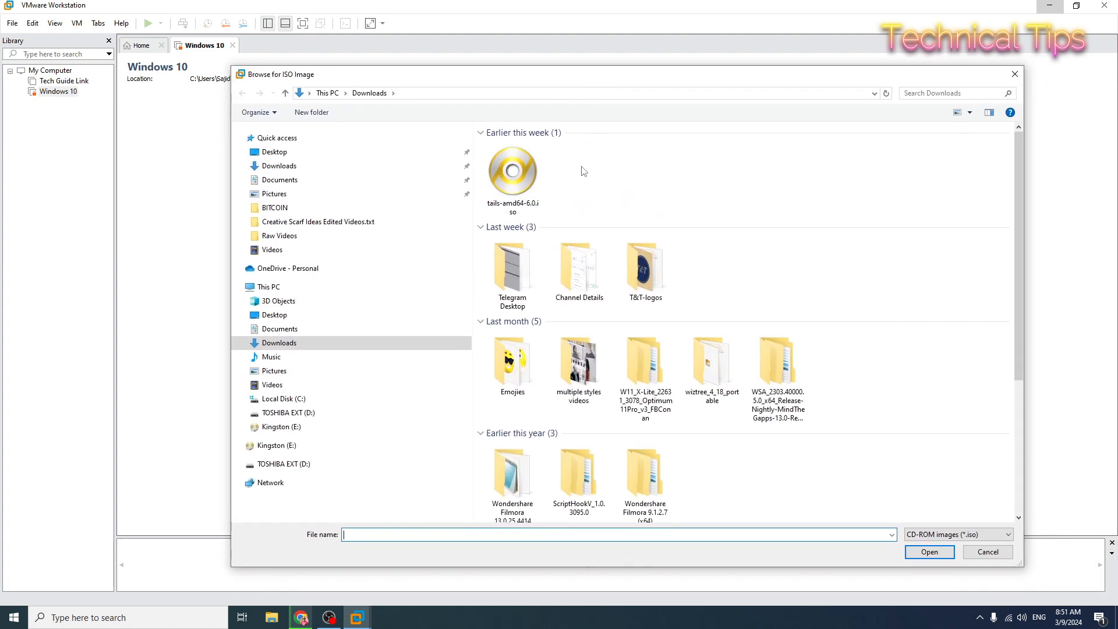
click(513, 174)
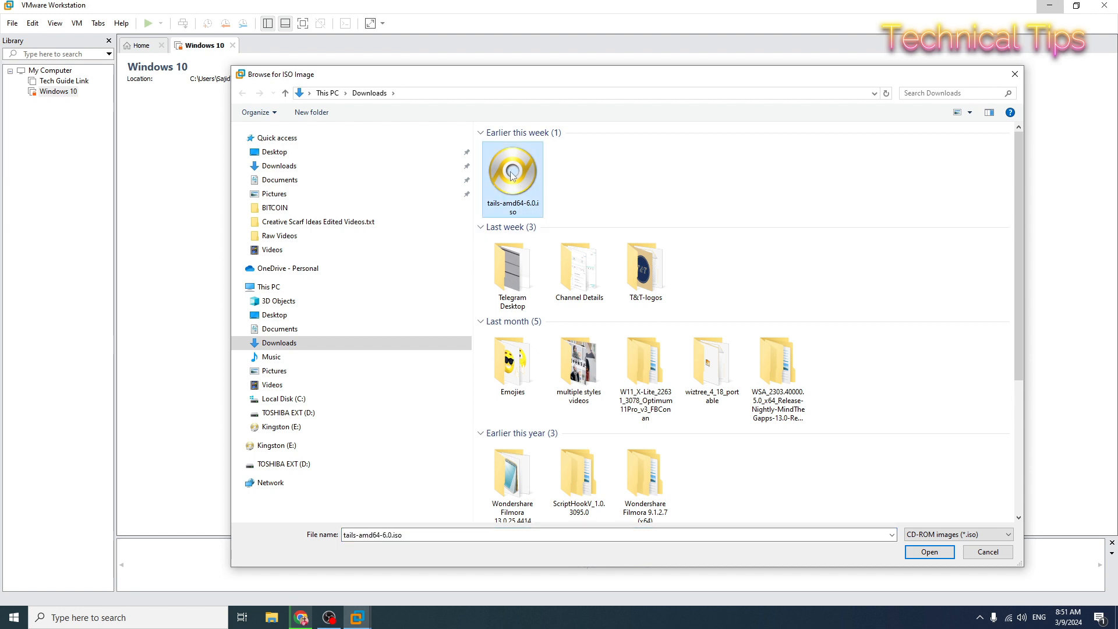
click(929, 552)
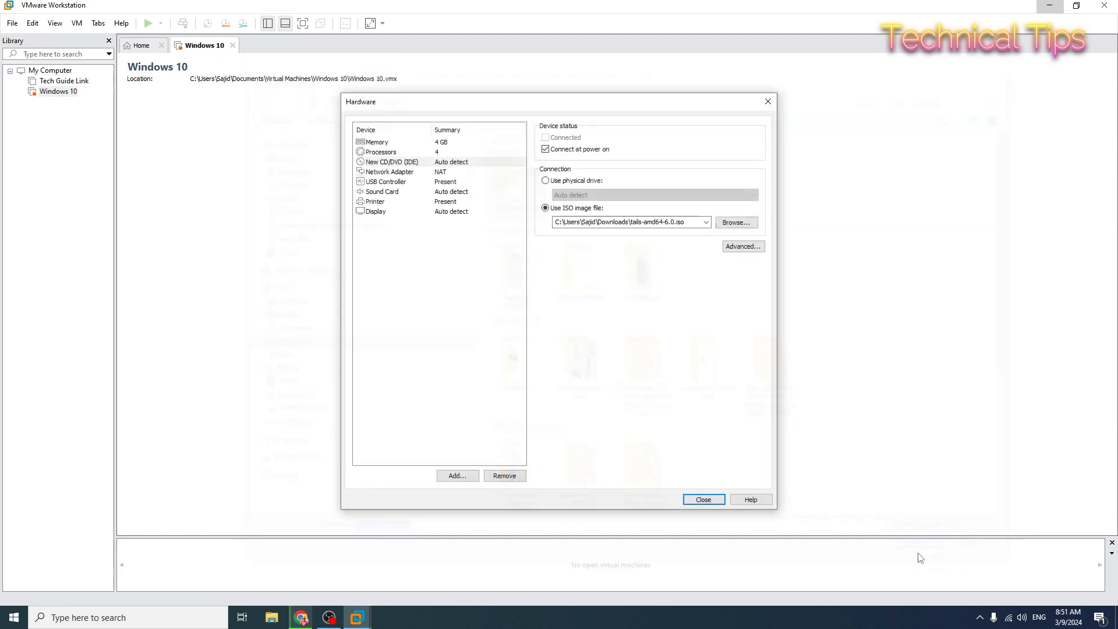
click(703, 499)
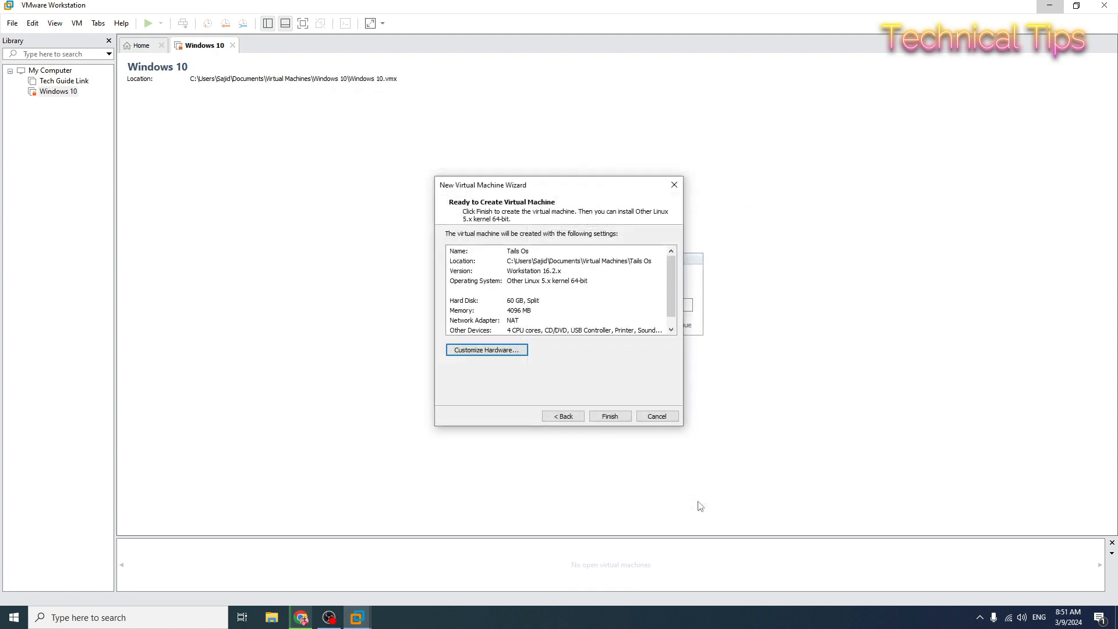
Step: Finish creating the Tails Os virtual machine and power it on in full screen
click(611, 419)
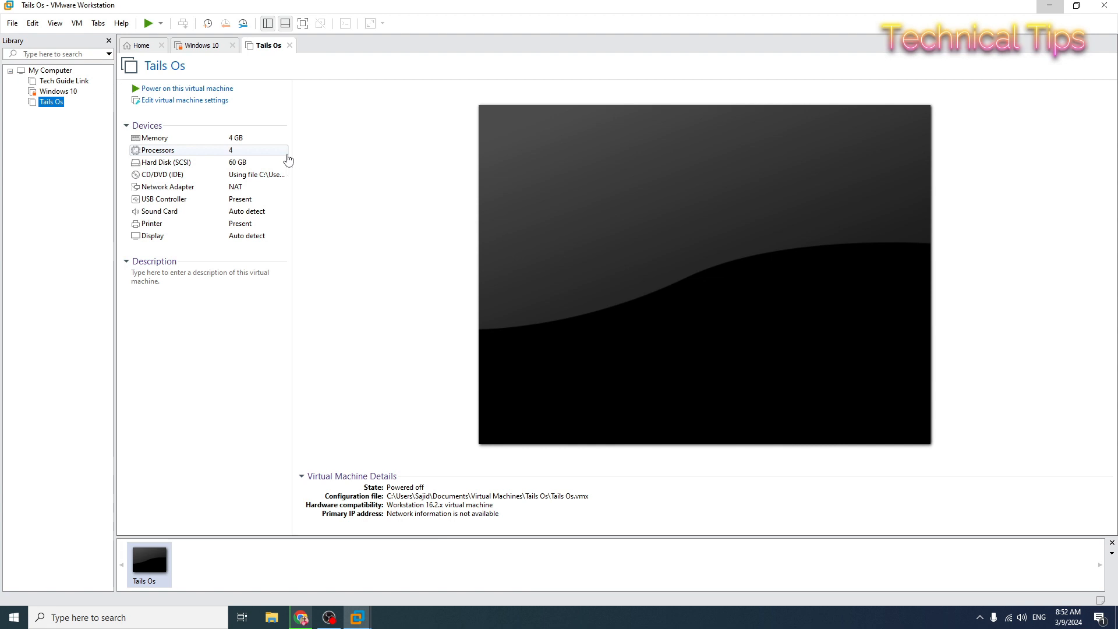
click(183, 90)
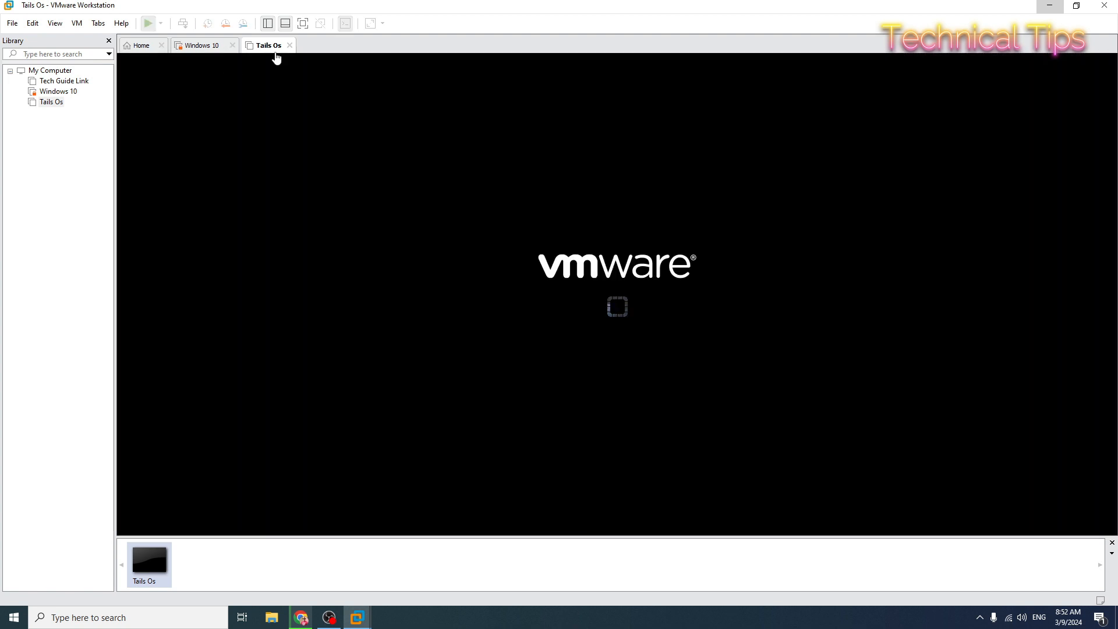
click(302, 24)
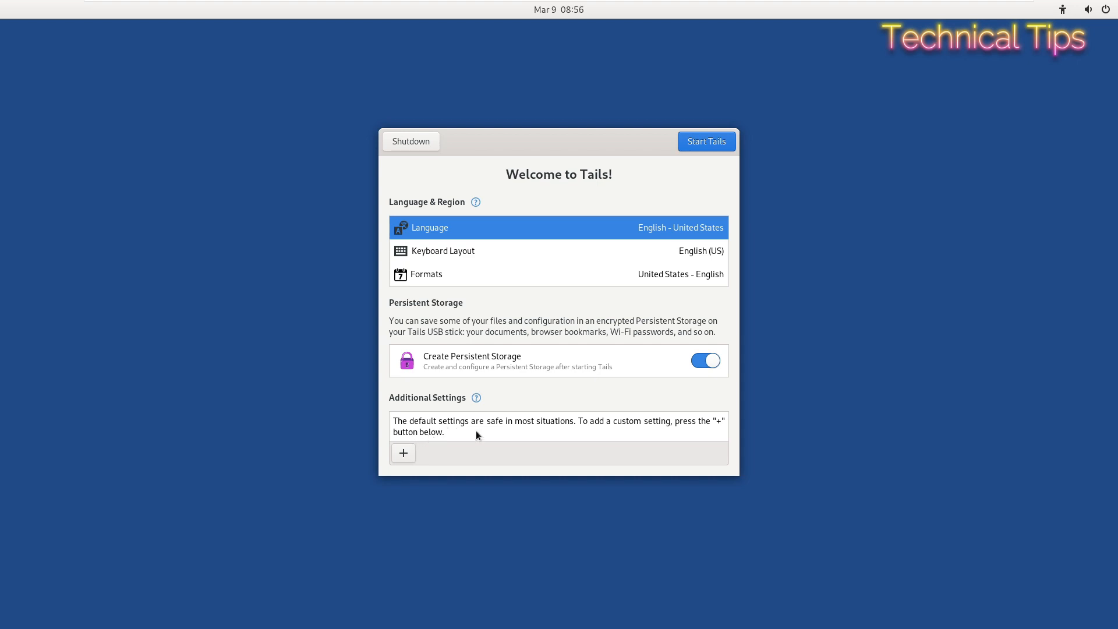
click(404, 455)
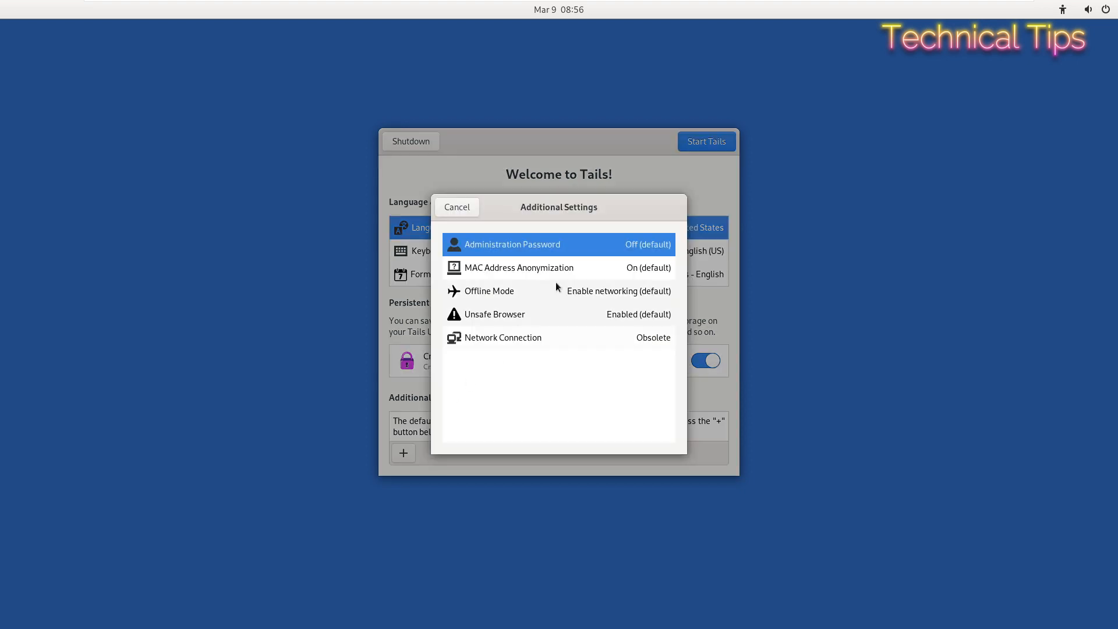
click(530, 249)
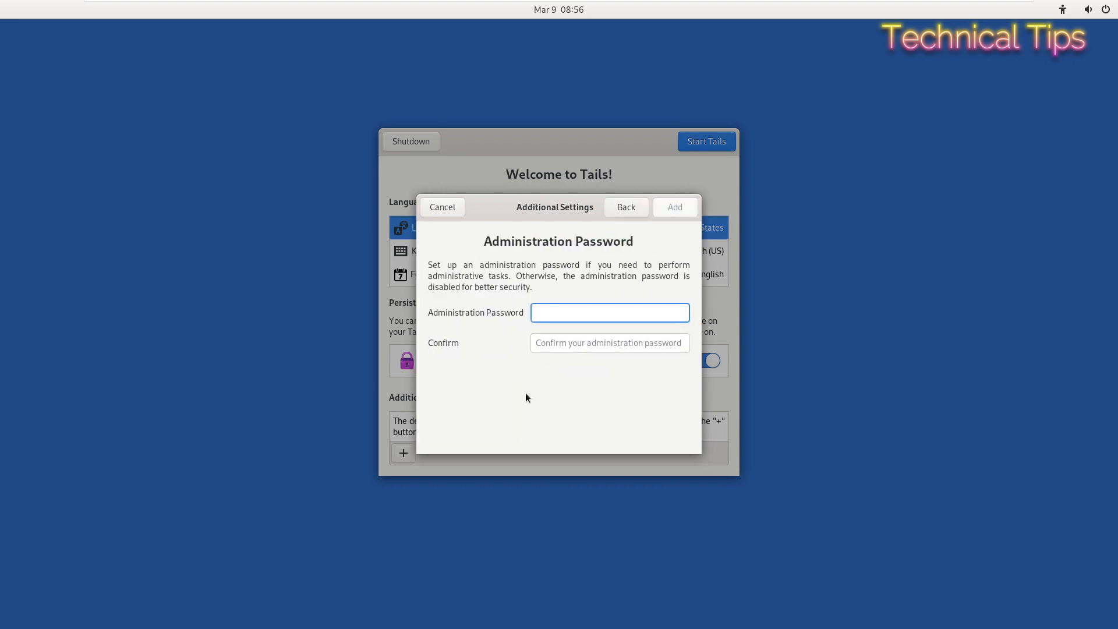
click(442, 208)
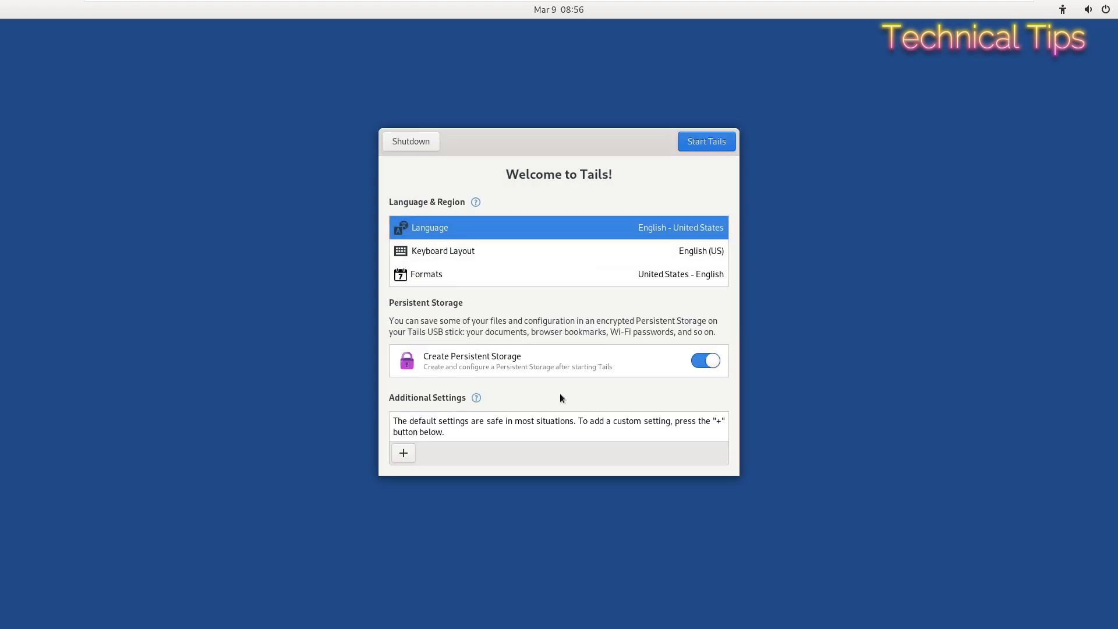
Step: Start Tails and connect to Tor automatically, configuring a Tor bridge with the default bridge option
click(706, 142)
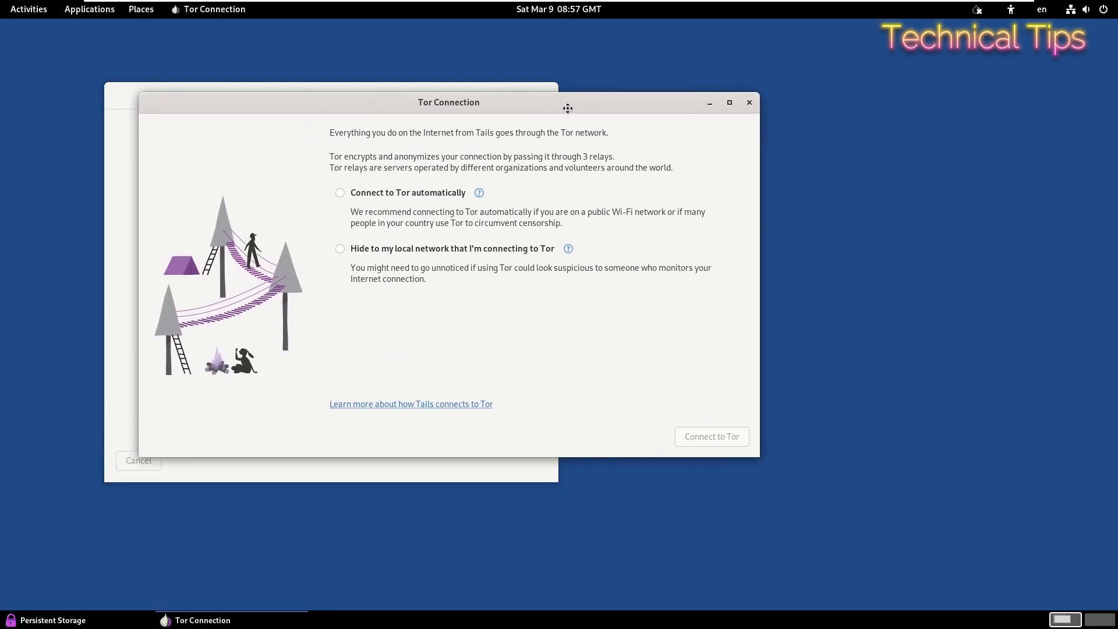
click(340, 193)
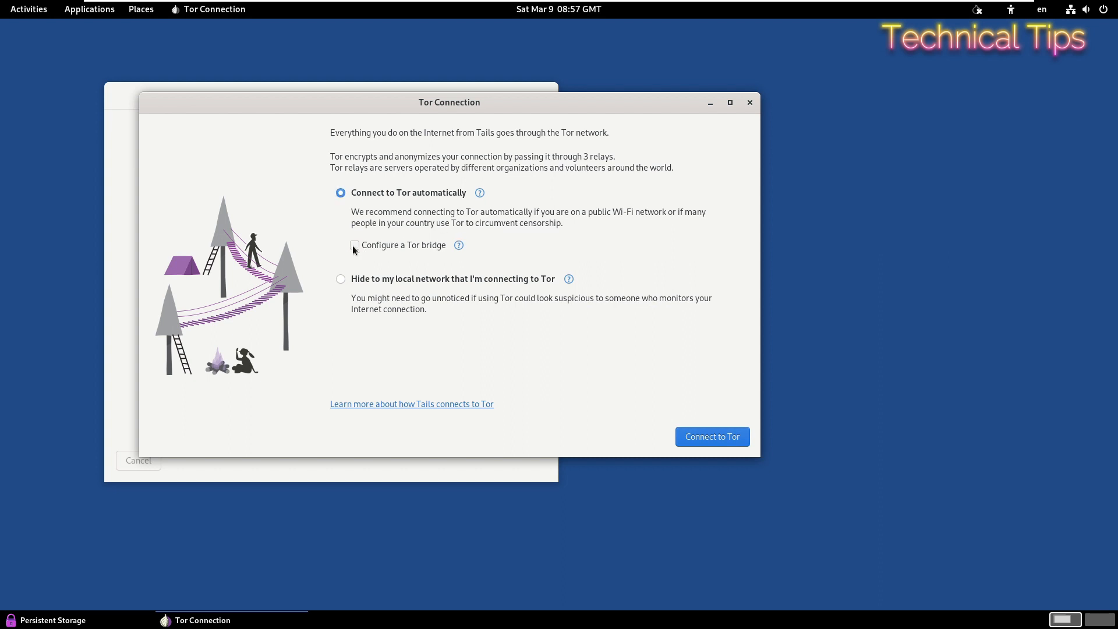
click(704, 438)
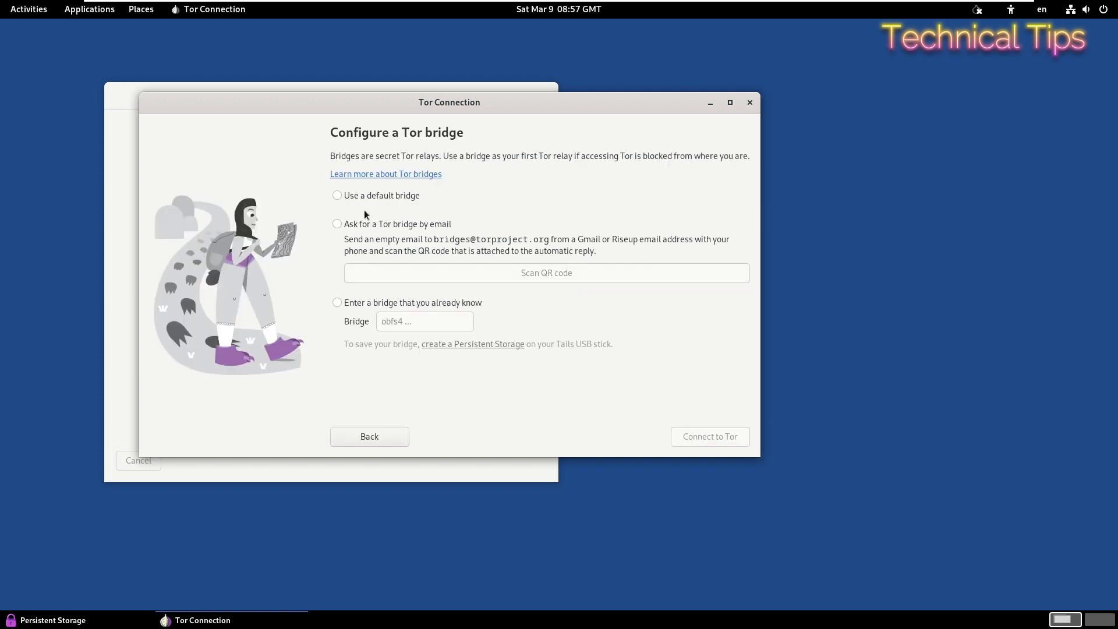
click(337, 196)
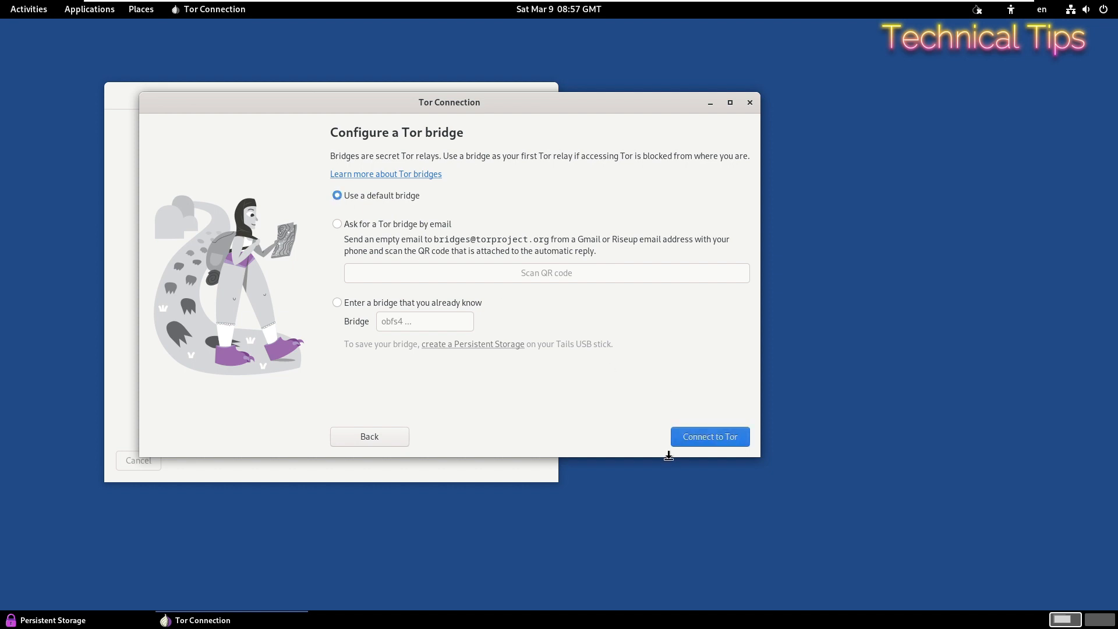
click(708, 440)
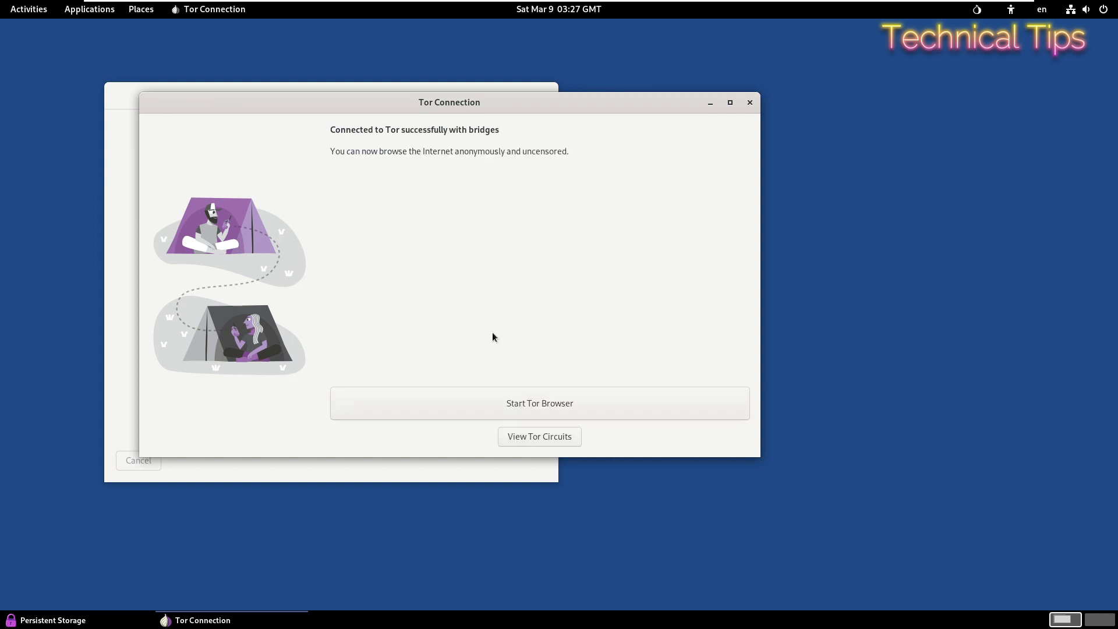
Step: Start Tor Browser from the Tor connection window, and close the Persistent Storage window
click(512, 407)
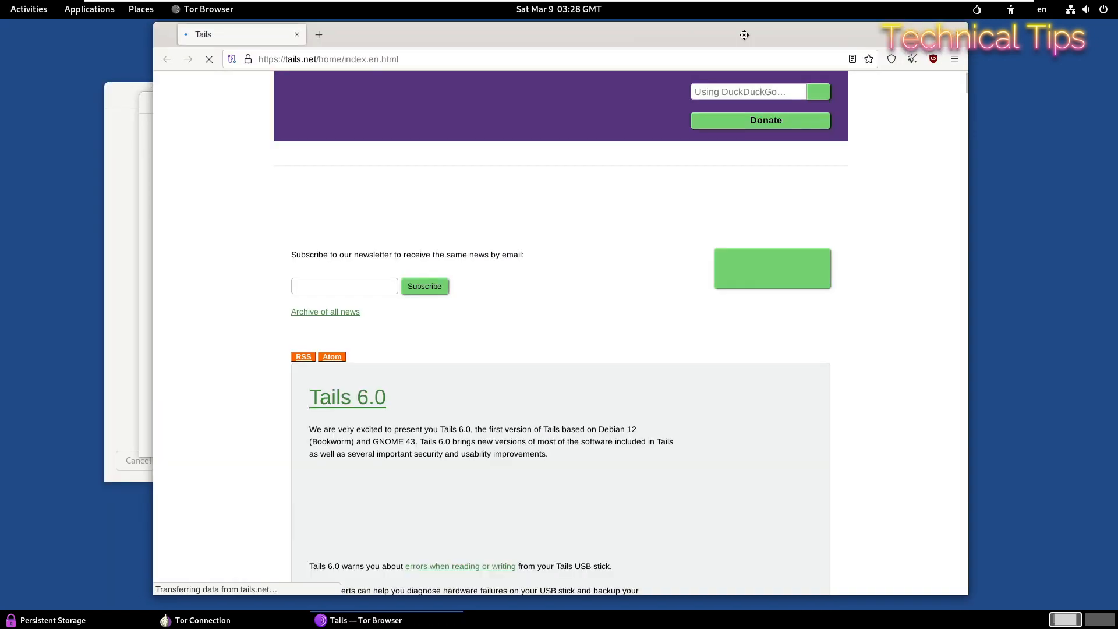
drag(653, 35, 648, 29)
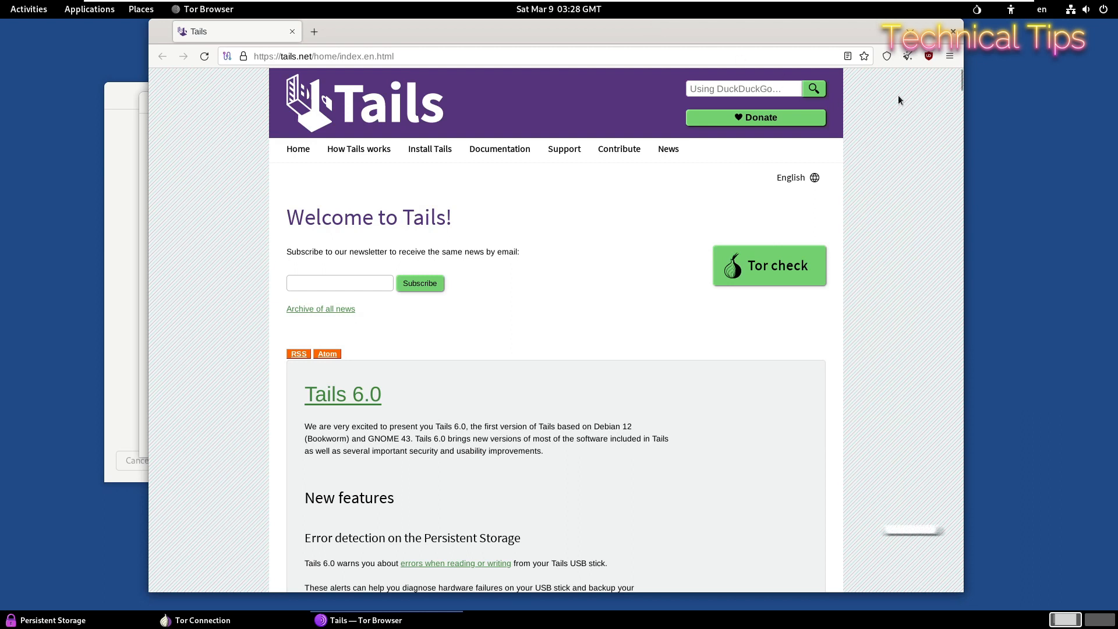
click(911, 32)
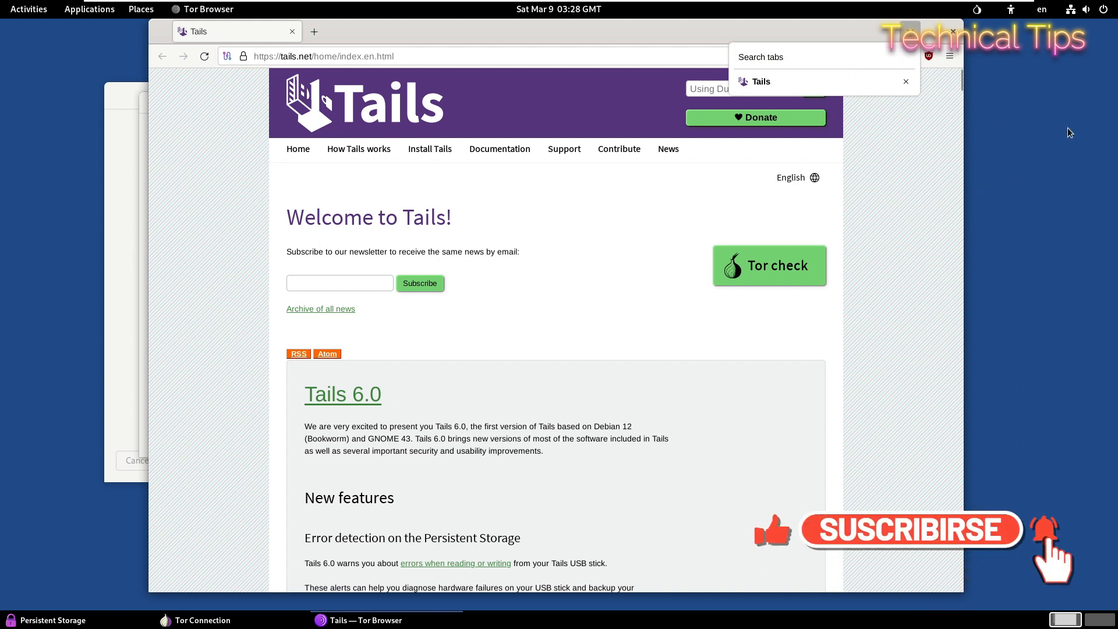
click(122, 289)
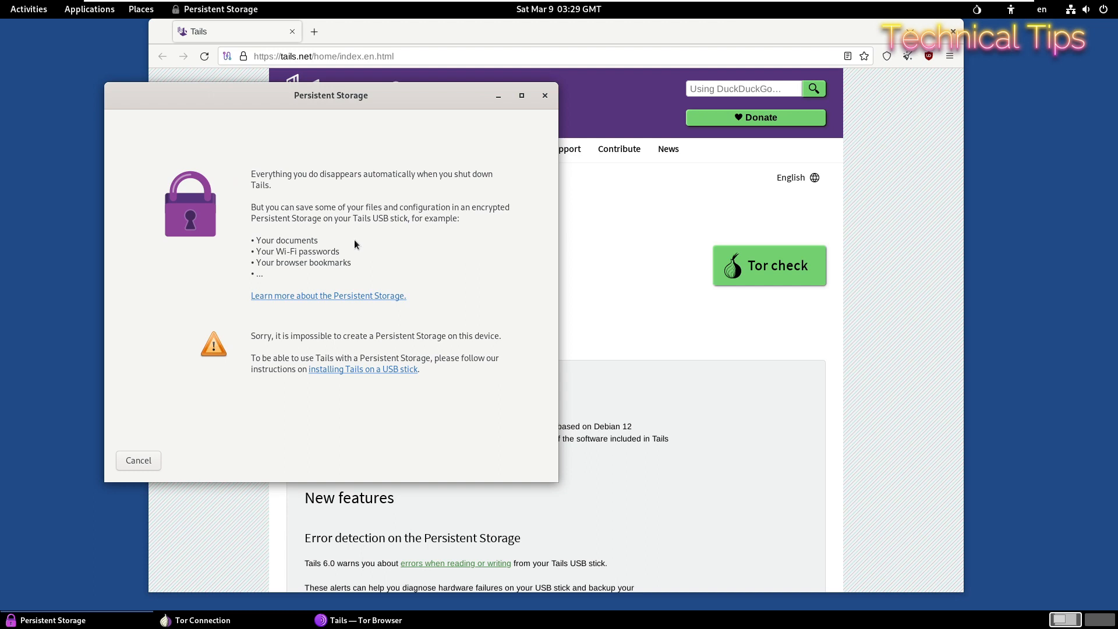
click(546, 96)
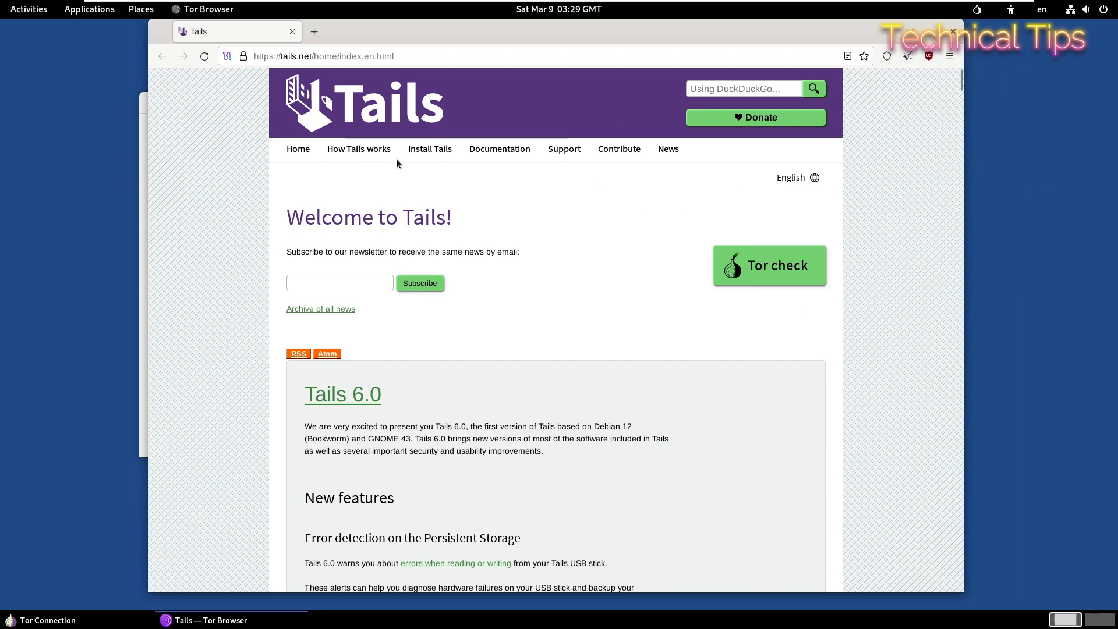
Step: Show the activities overview and examine the installed programs by category, including Graphics, Internet, Office and Tails
click(28, 9)
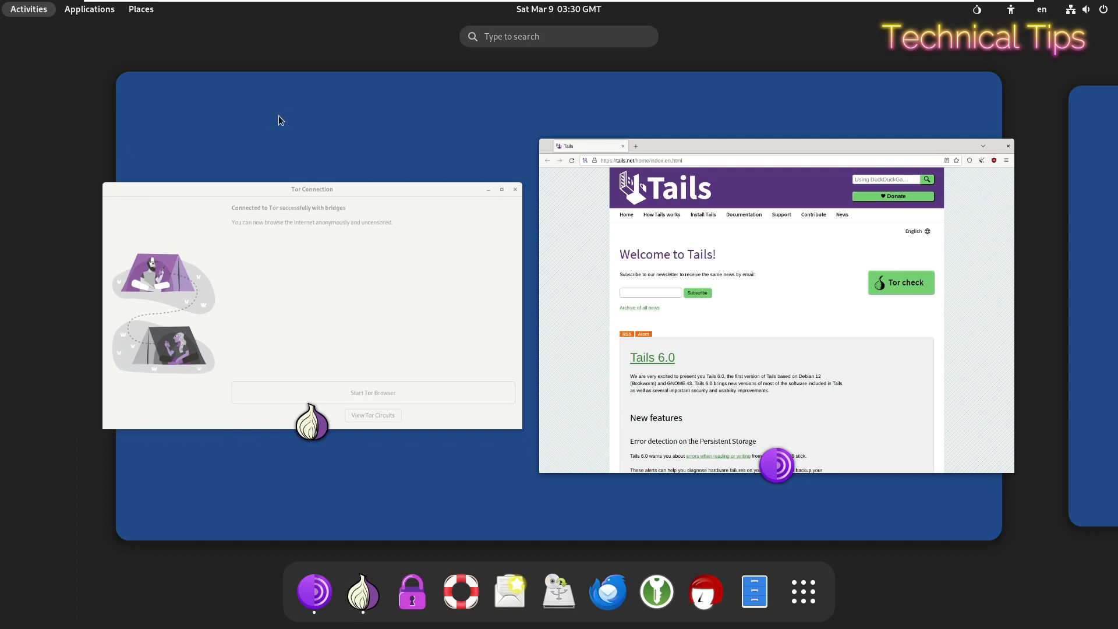
click(91, 9)
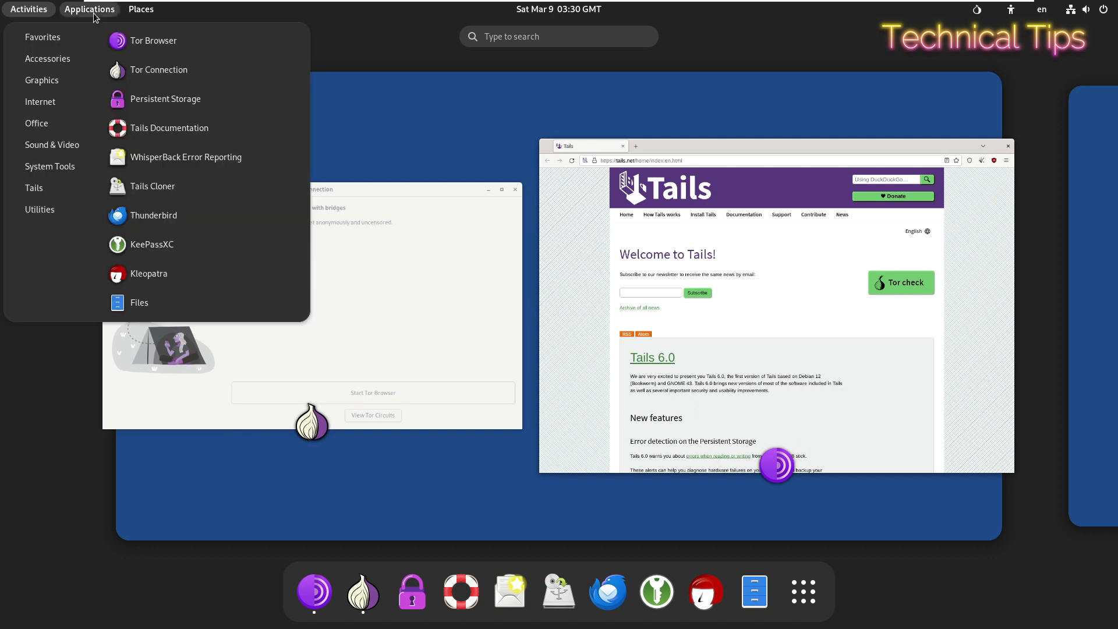
mouse_move(83, 83)
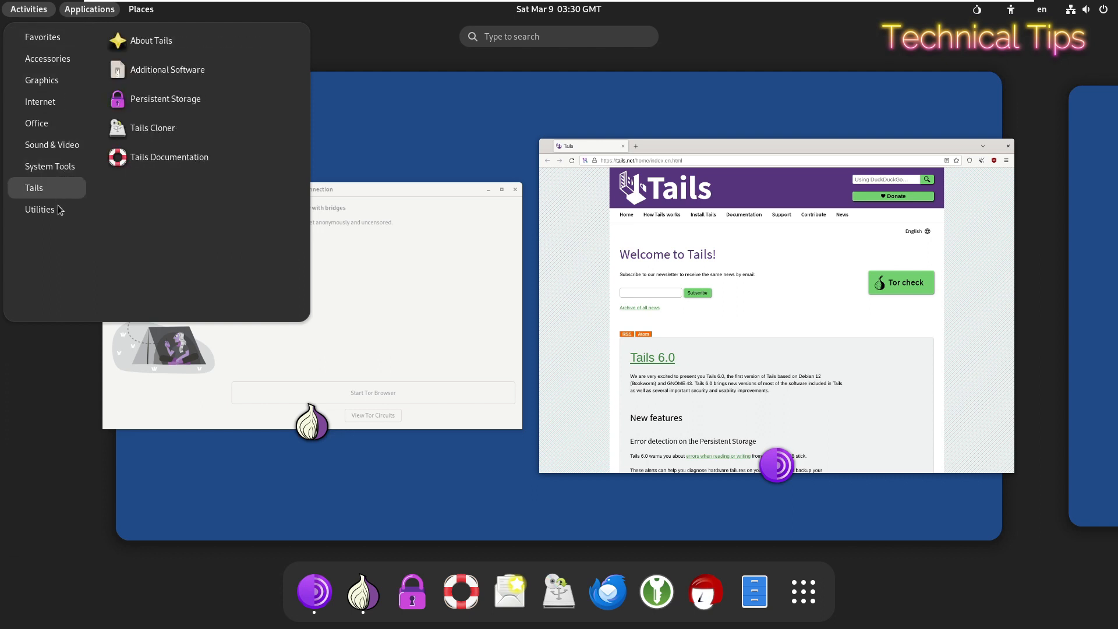
mouse_move(59, 217)
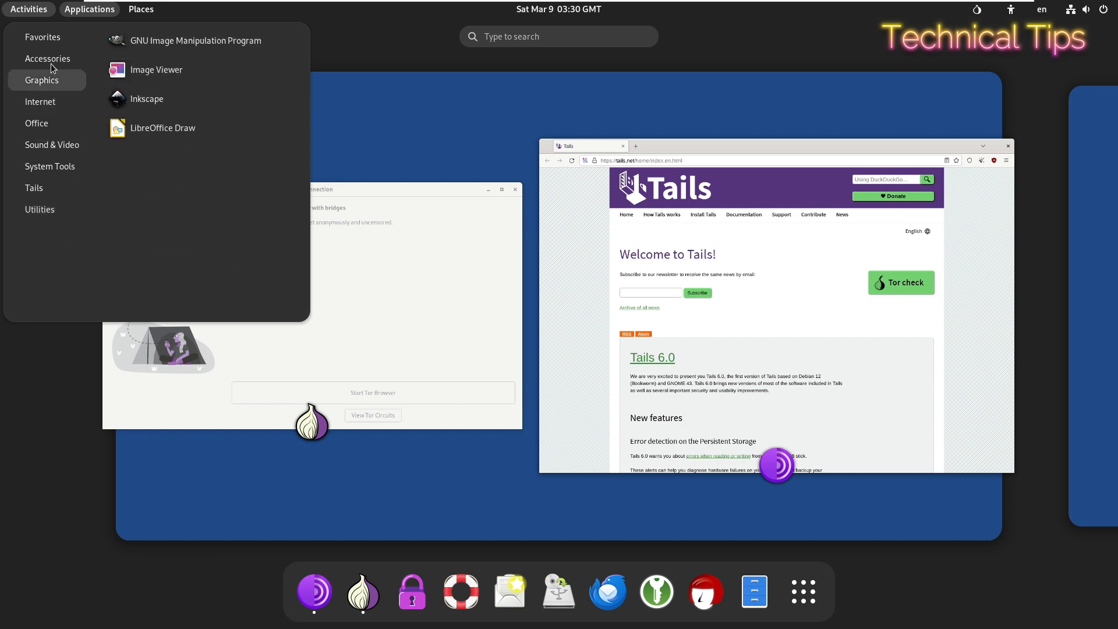
mouse_move(51, 43)
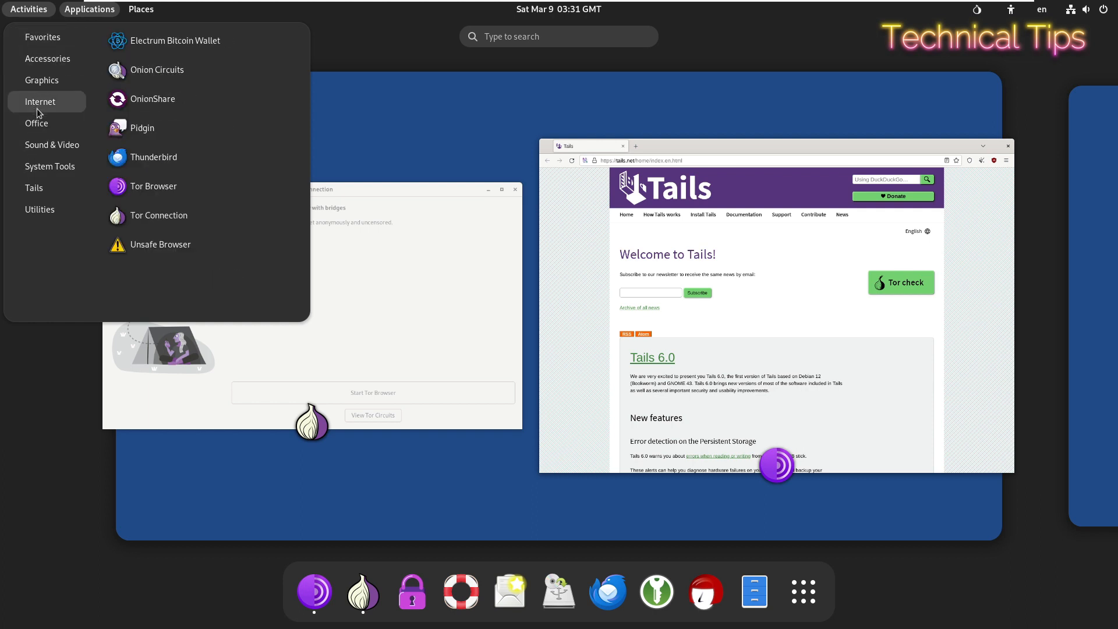
mouse_move(40, 126)
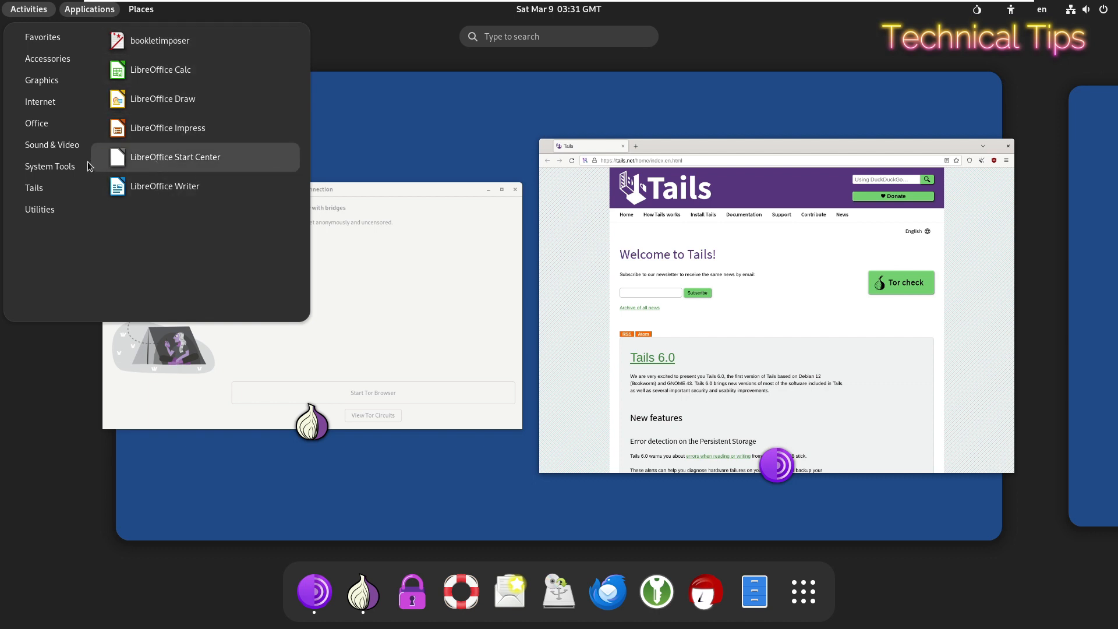
mouse_move(58, 142)
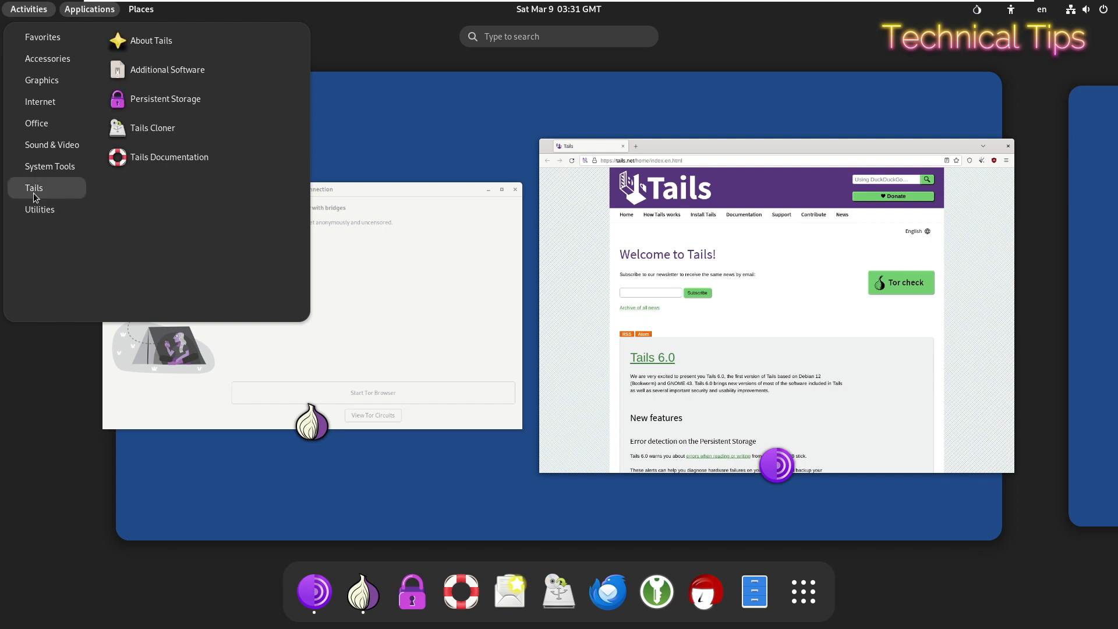
click(140, 10)
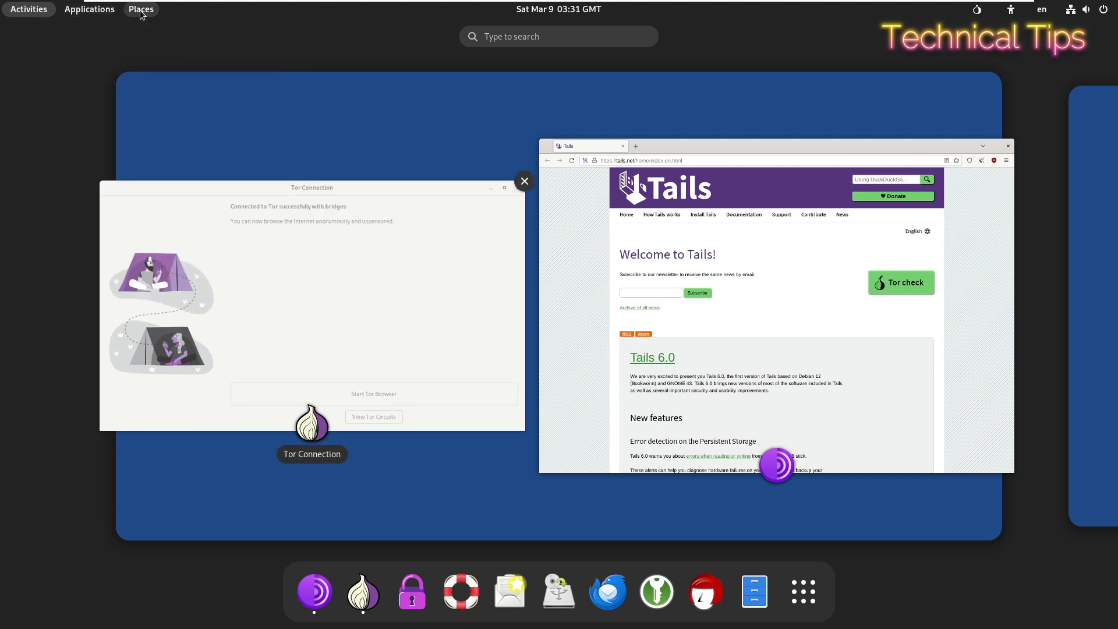
Step: Open the Tor Browser folder in the file manager, look at its contents and close the window
click(141, 11)
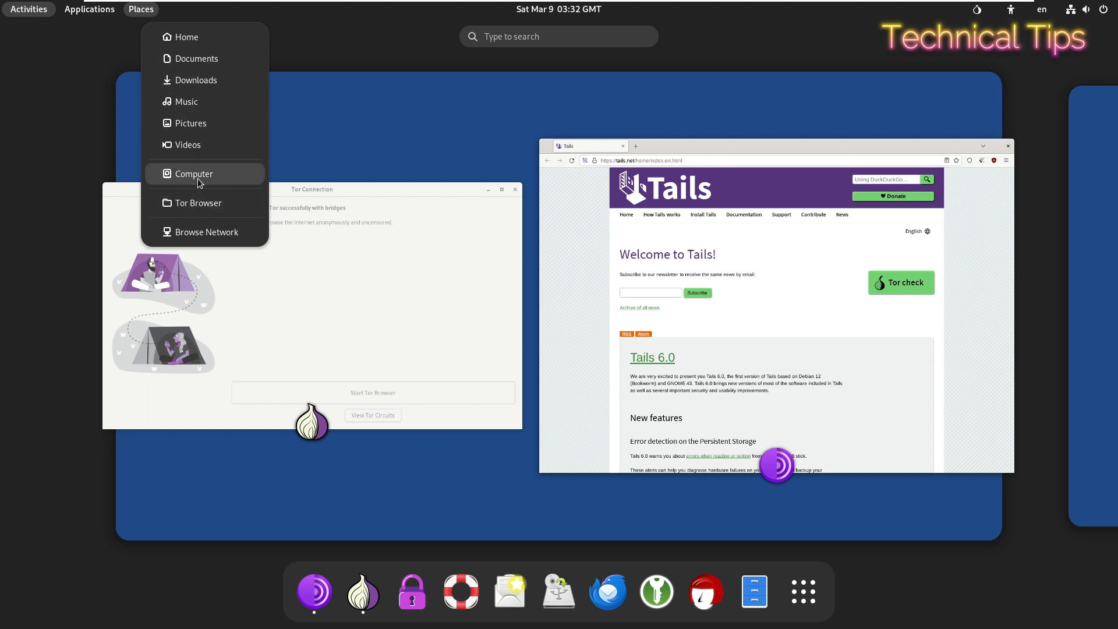
click(186, 46)
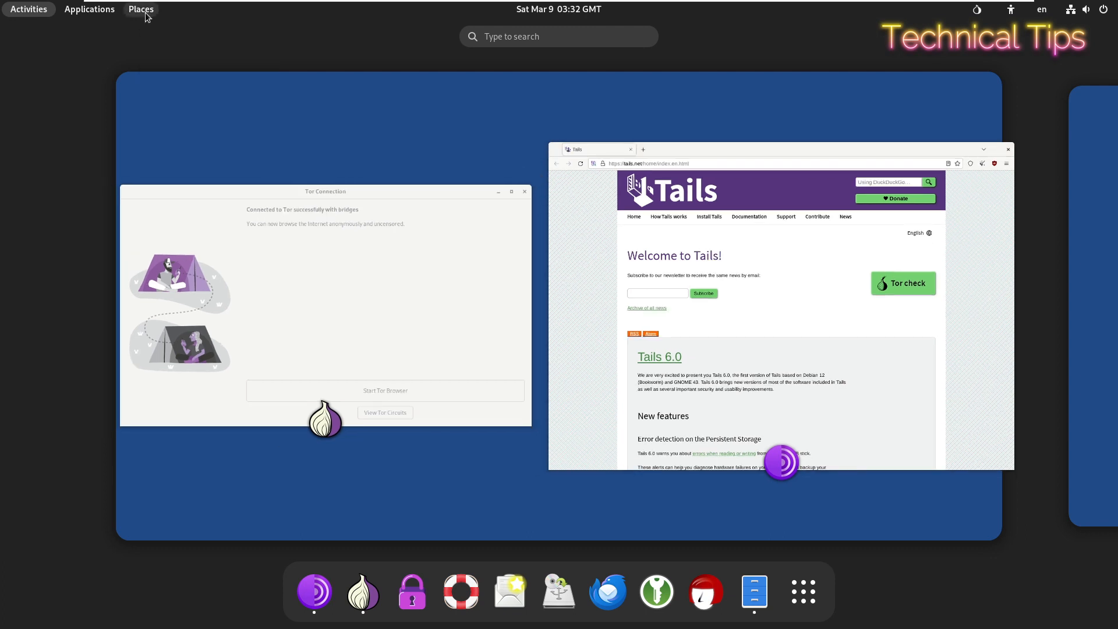
click(146, 14)
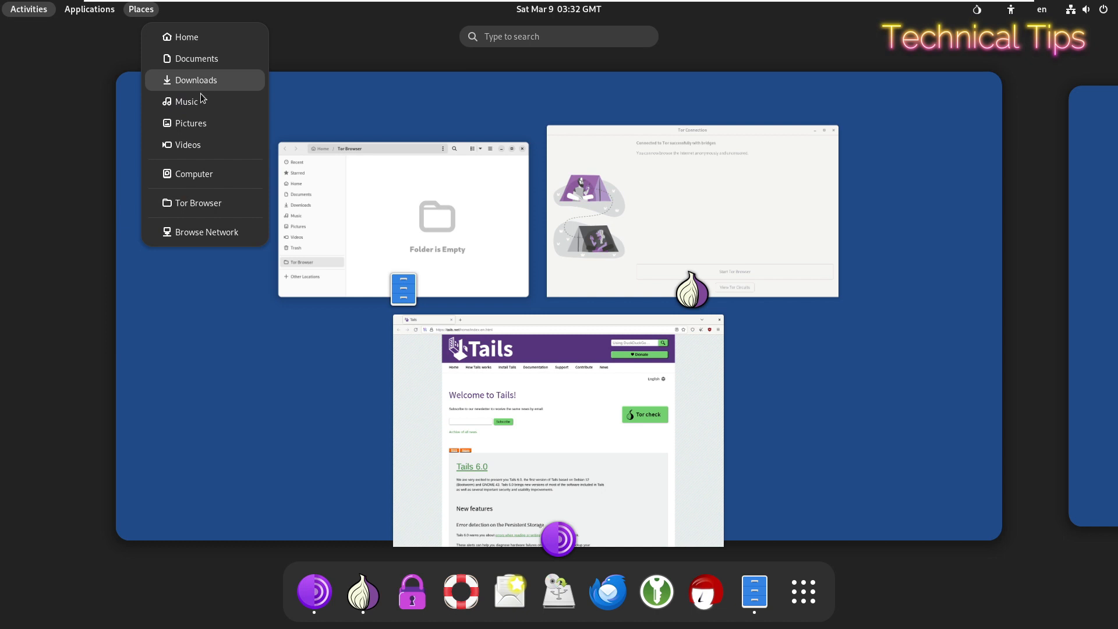
click(301, 68)
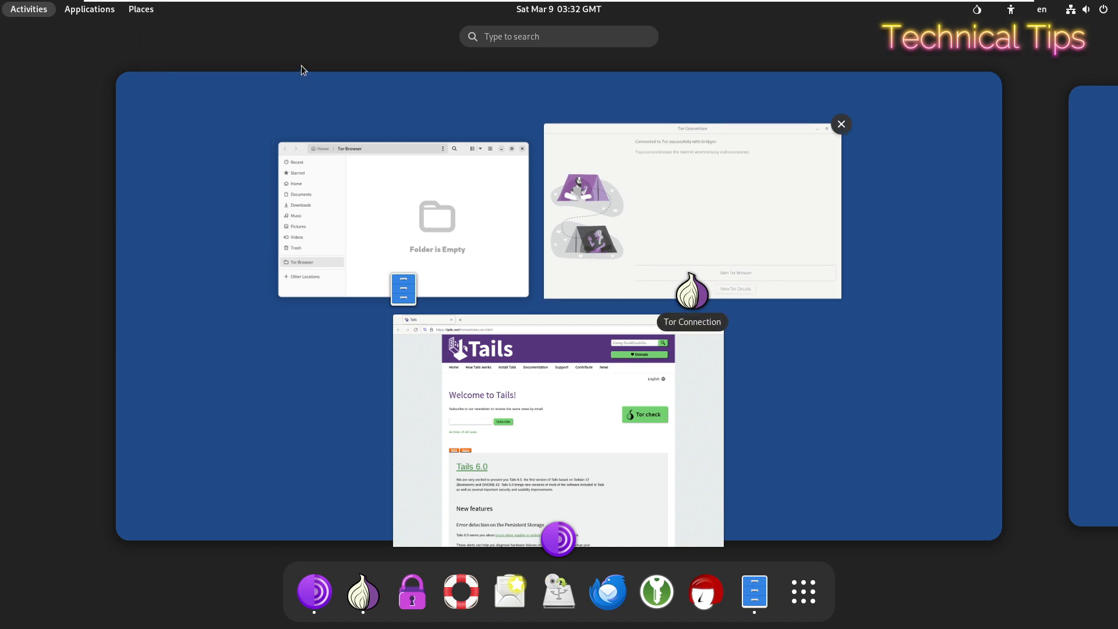
click(389, 194)
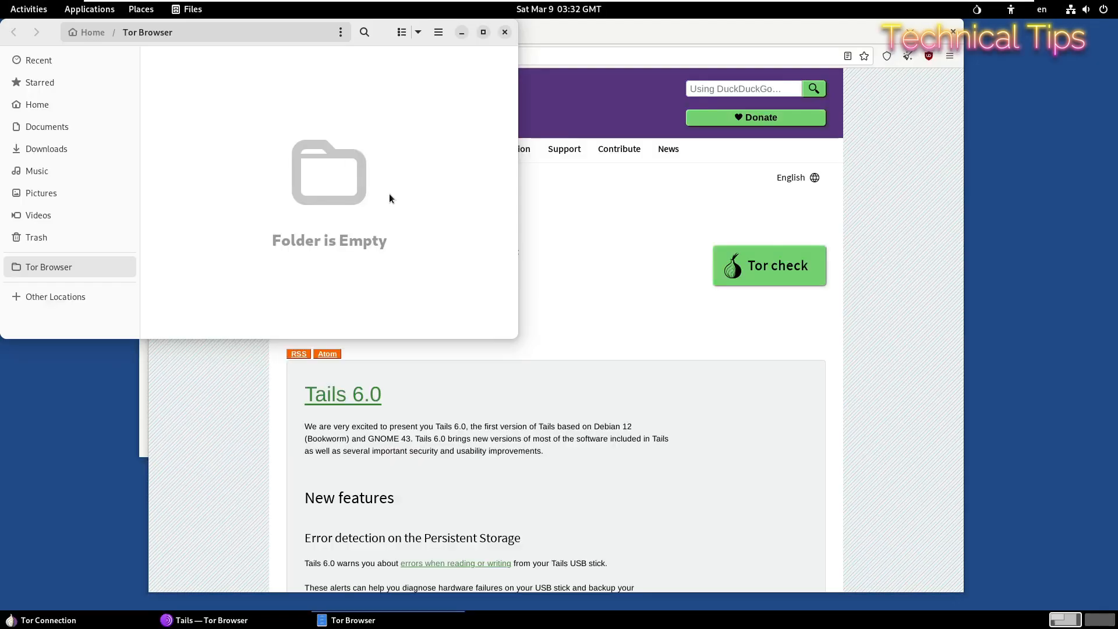
click(506, 32)
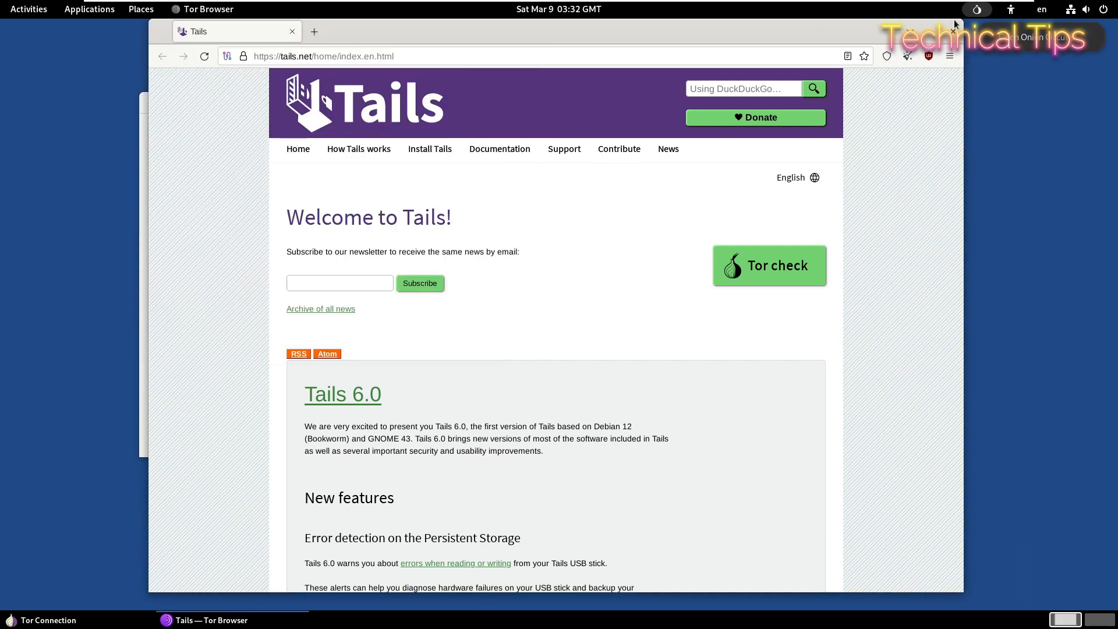
Step: Examine the accessibility options and the system settings for network, volume and power, and close them
click(1042, 9)
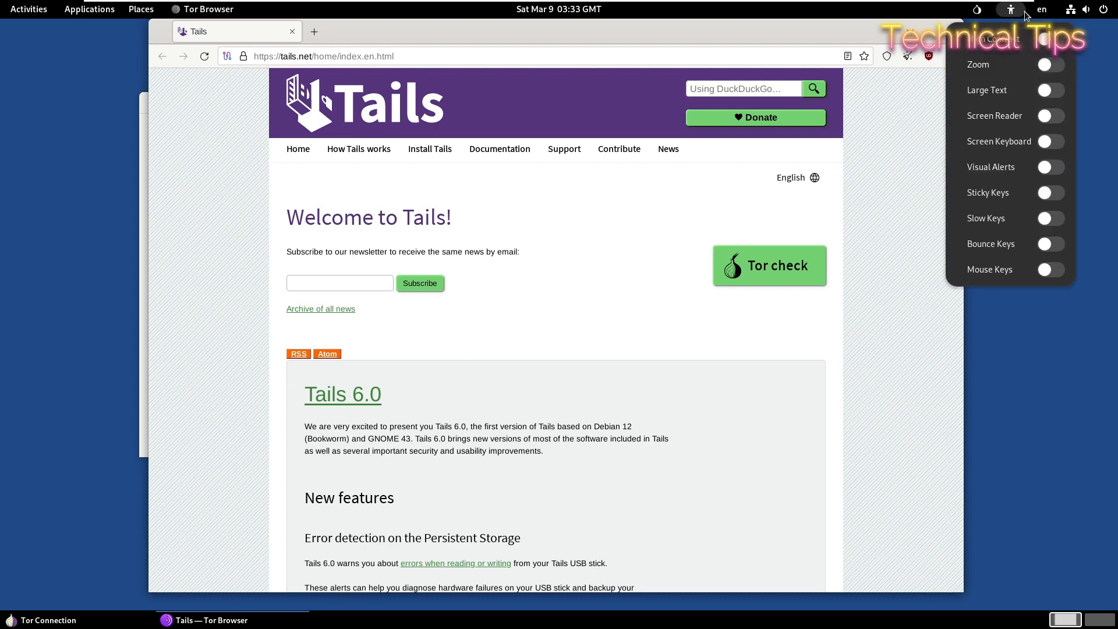
mouse_move(1068, 15)
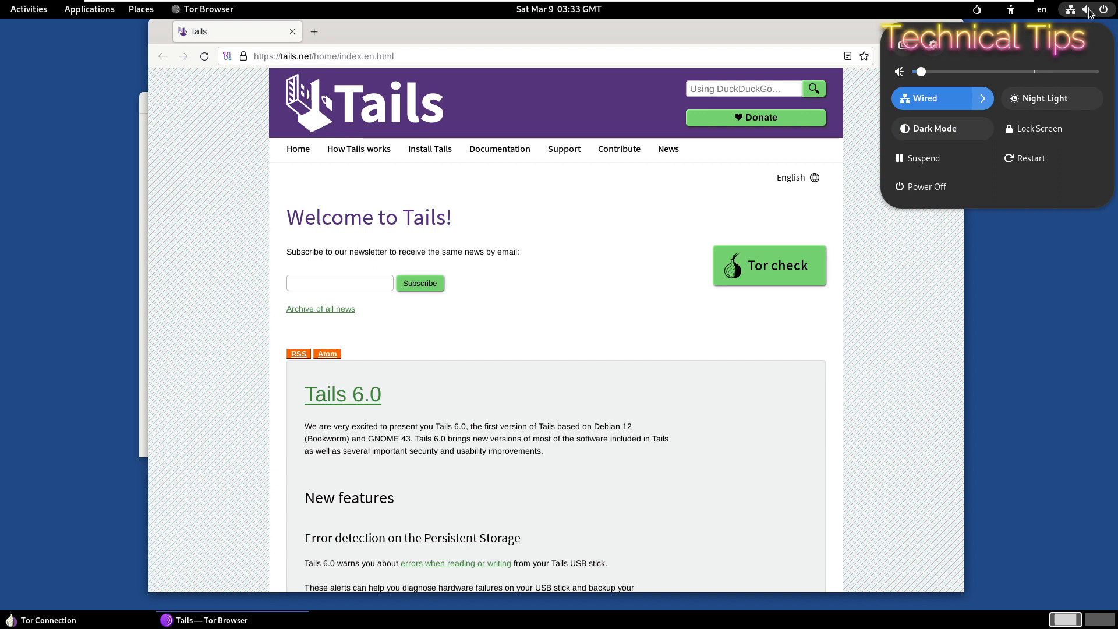
click(1106, 12)
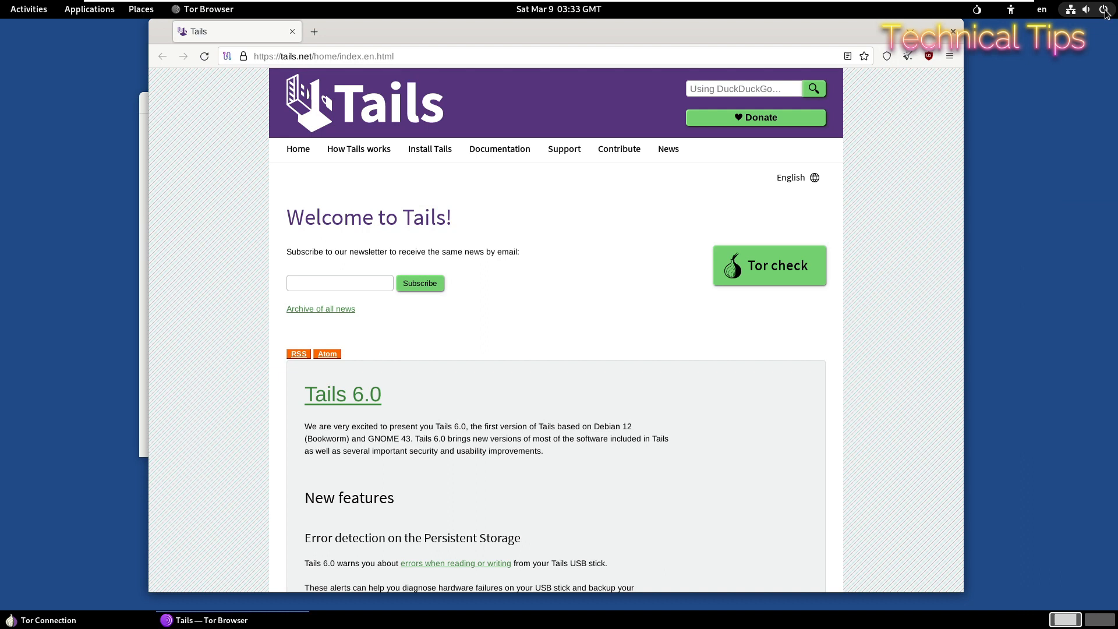
click(1105, 12)
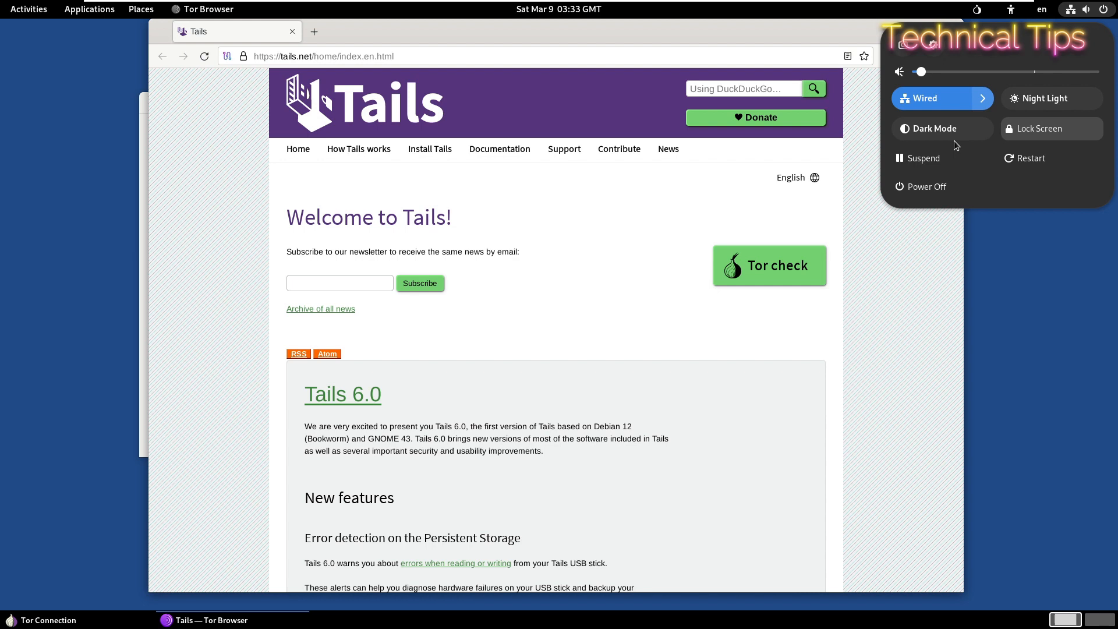
click(1009, 316)
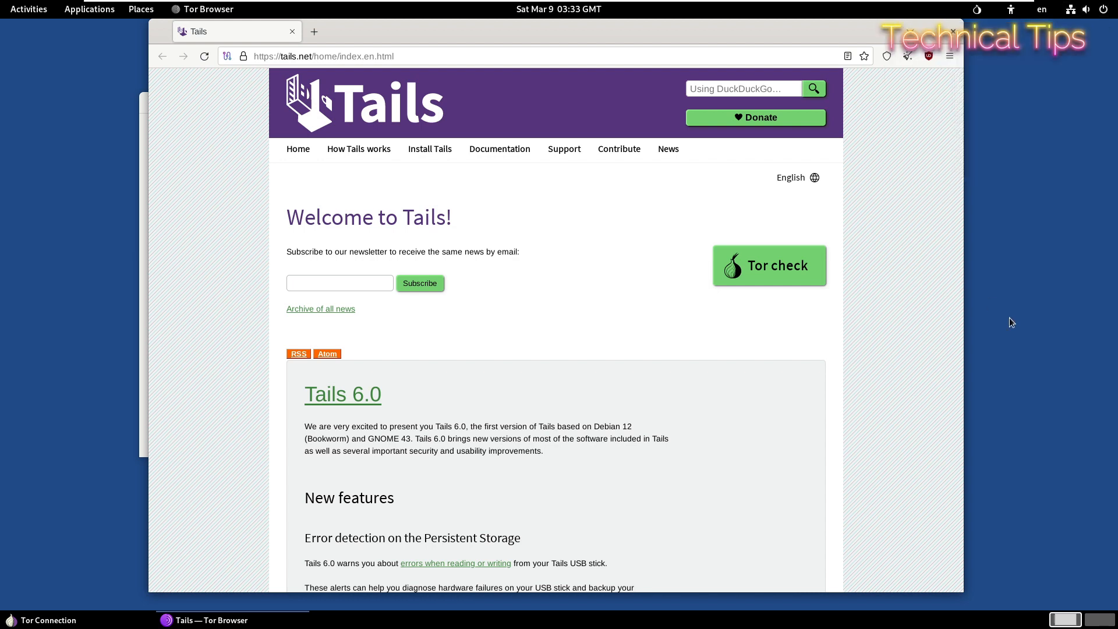
click(672, 55)
text(youtu)
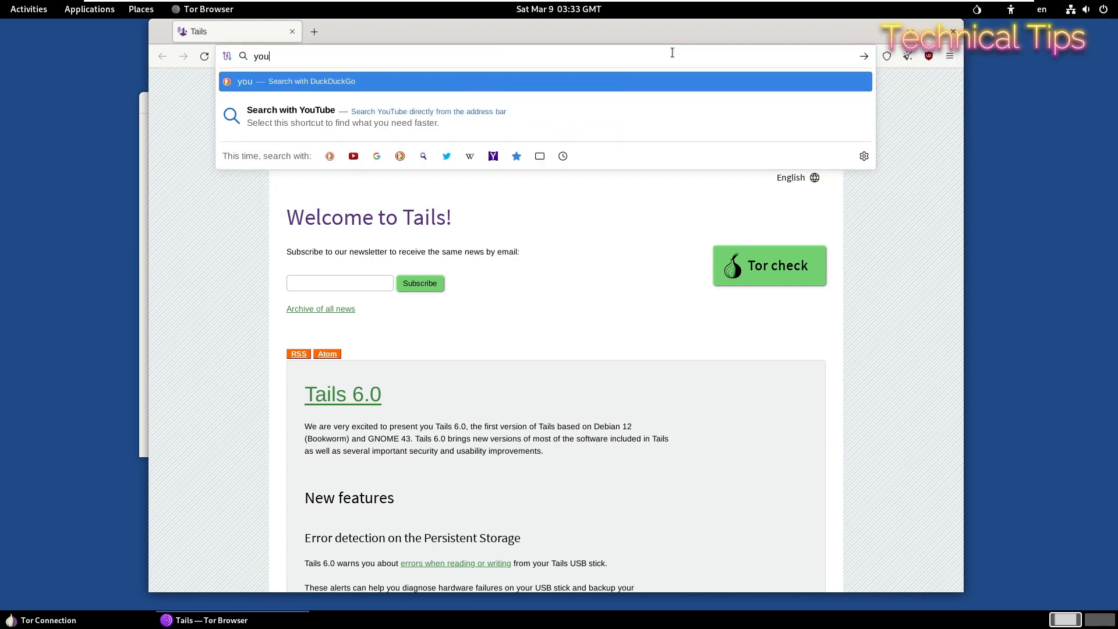
text(be)
key(ctrl+Return)
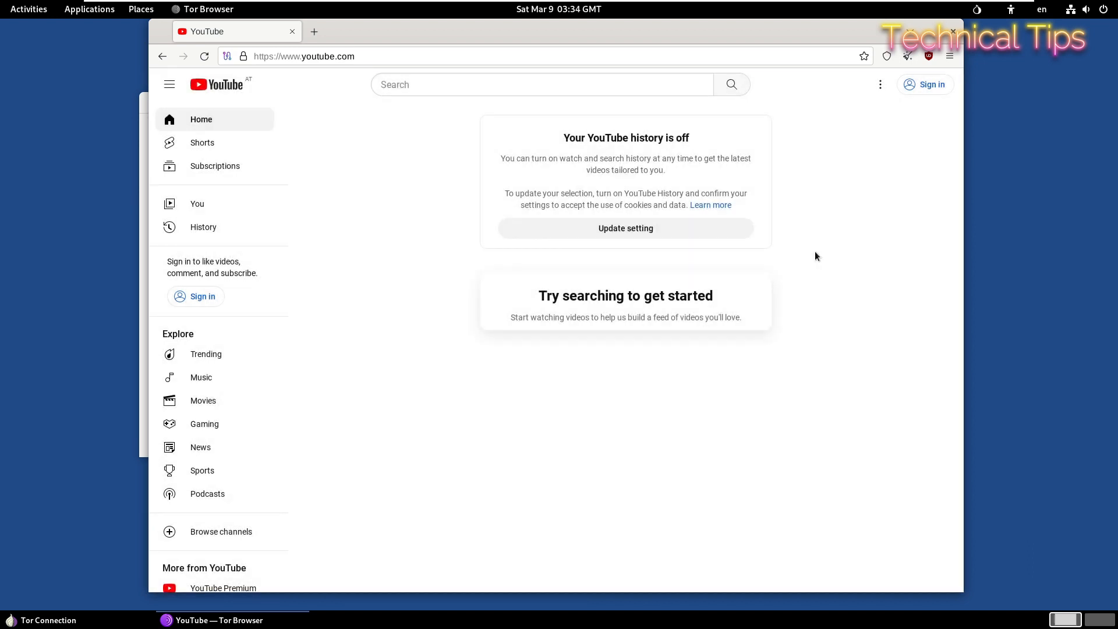
Step: Show YouTube's Trending page and look through the trending videos
click(205, 354)
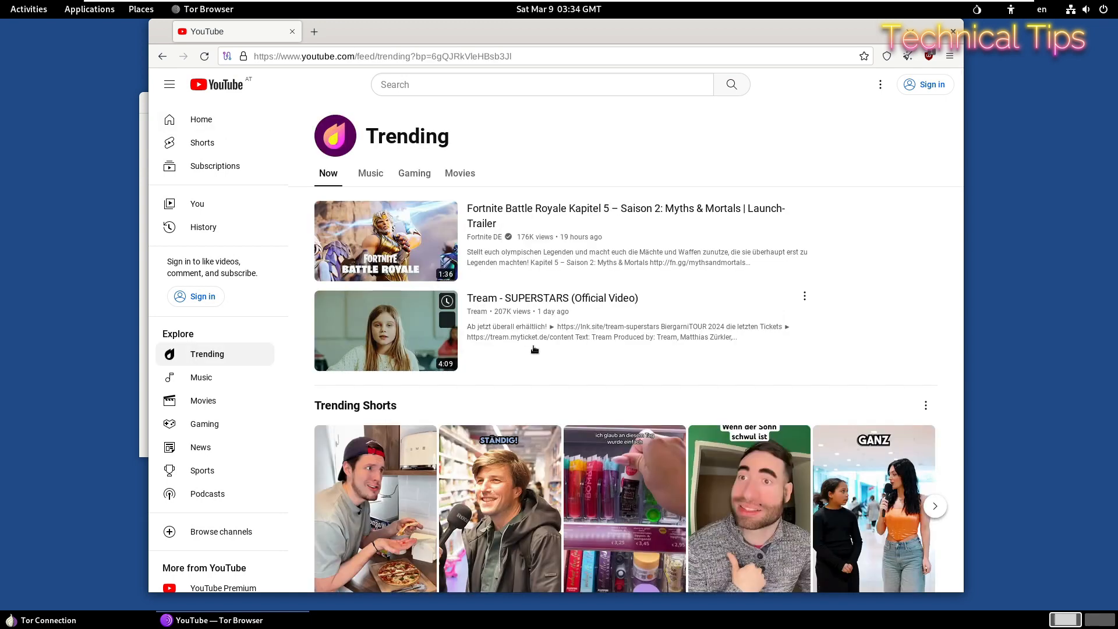
scroll(534, 348, down, 3)
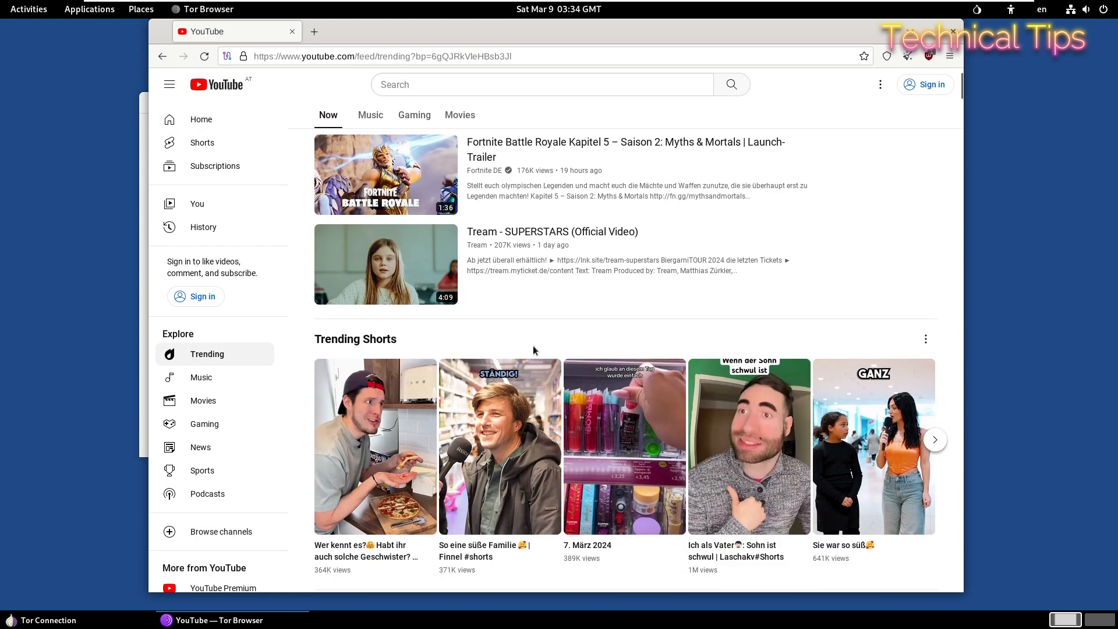
scroll(534, 349, down, 2)
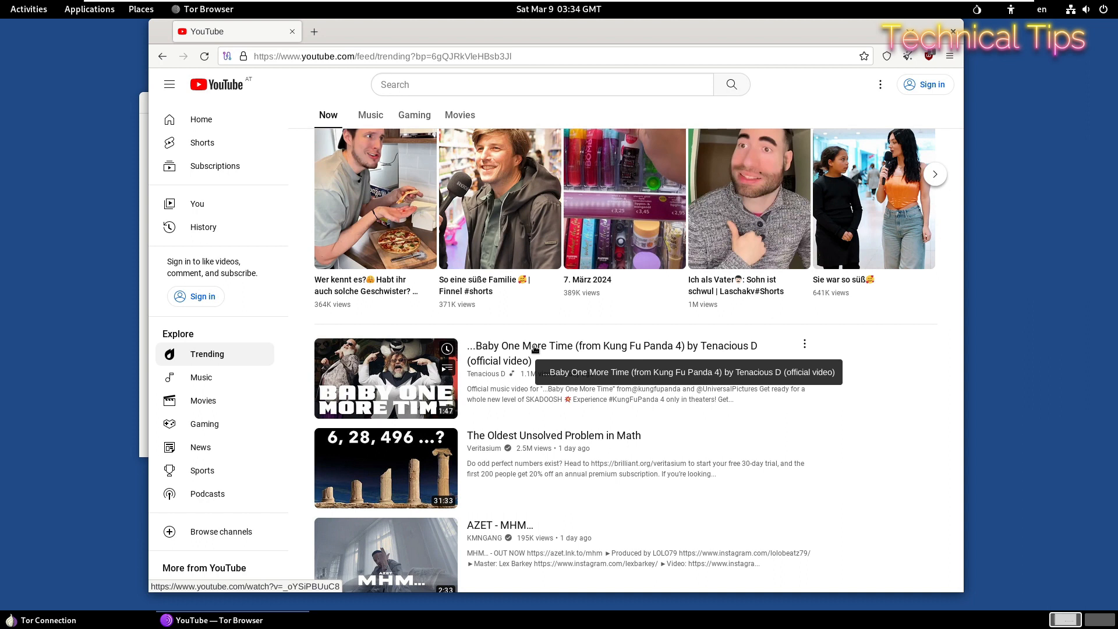
scroll(535, 348, down, 5)
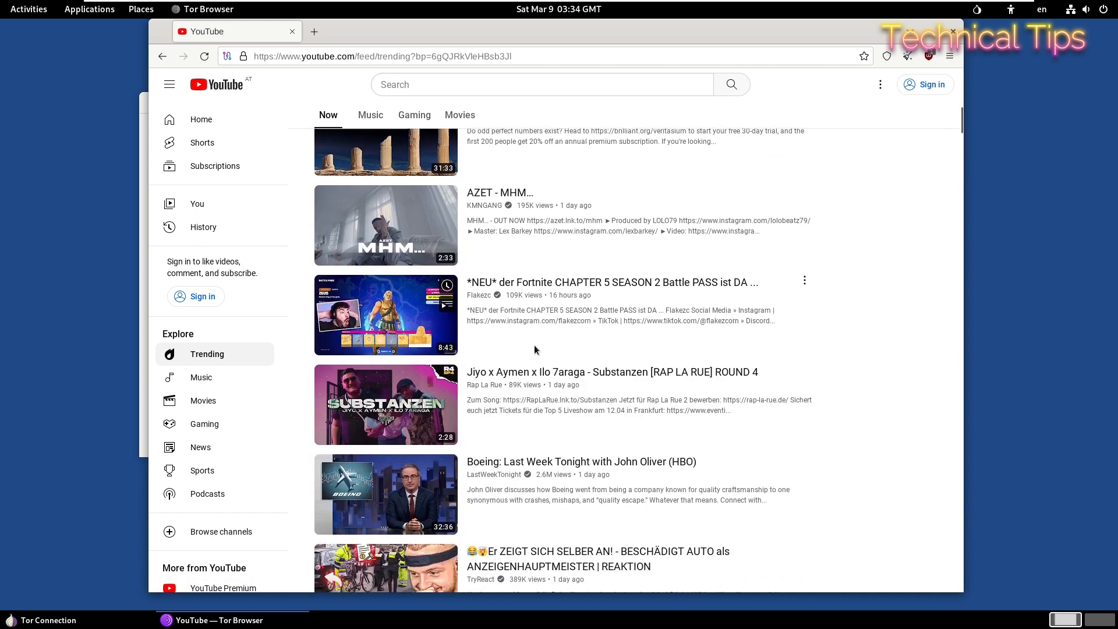
scroll(535, 349, down, 1)
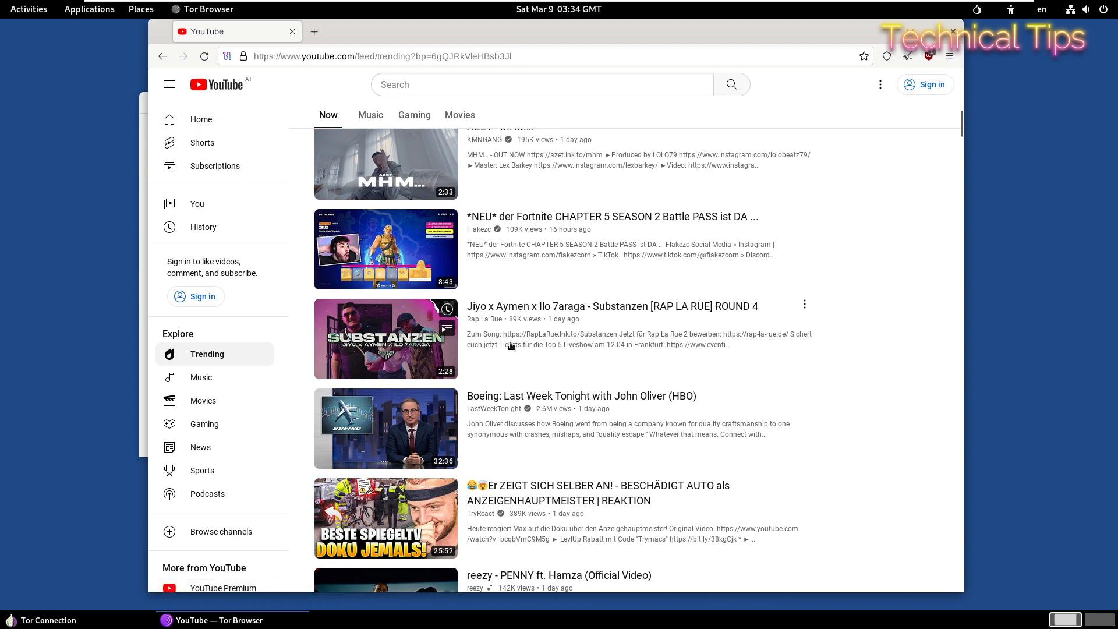
Step: Search DuckDuckGo for "my ip address" and examine the IP address details on the iplocation.net result
click(525, 55)
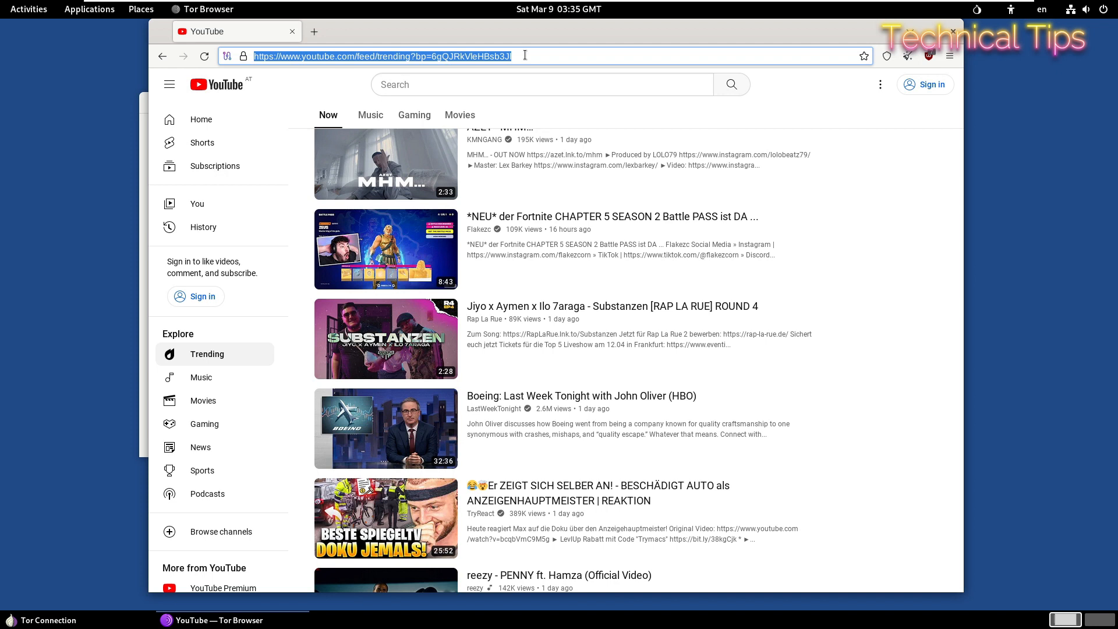
text(m)
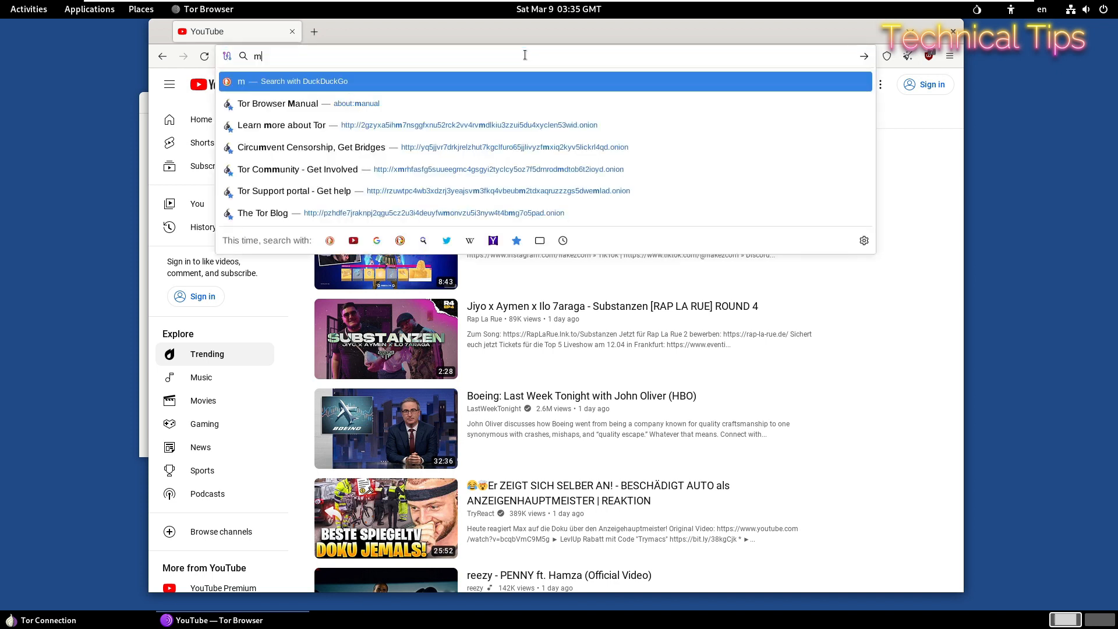
text(y ip address)
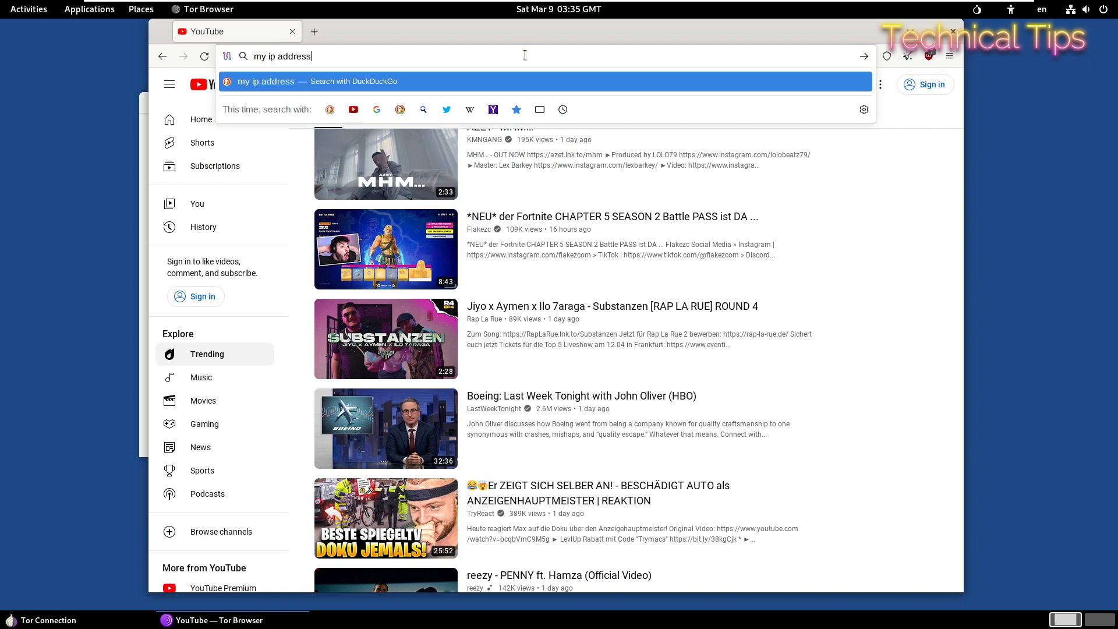
key(Return)
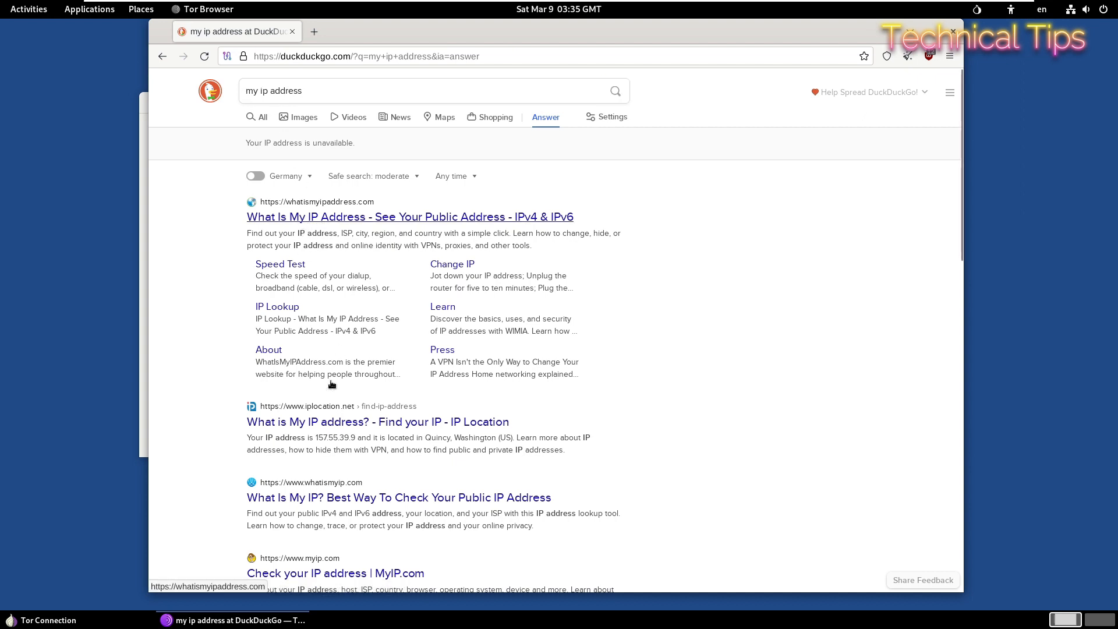
click(314, 422)
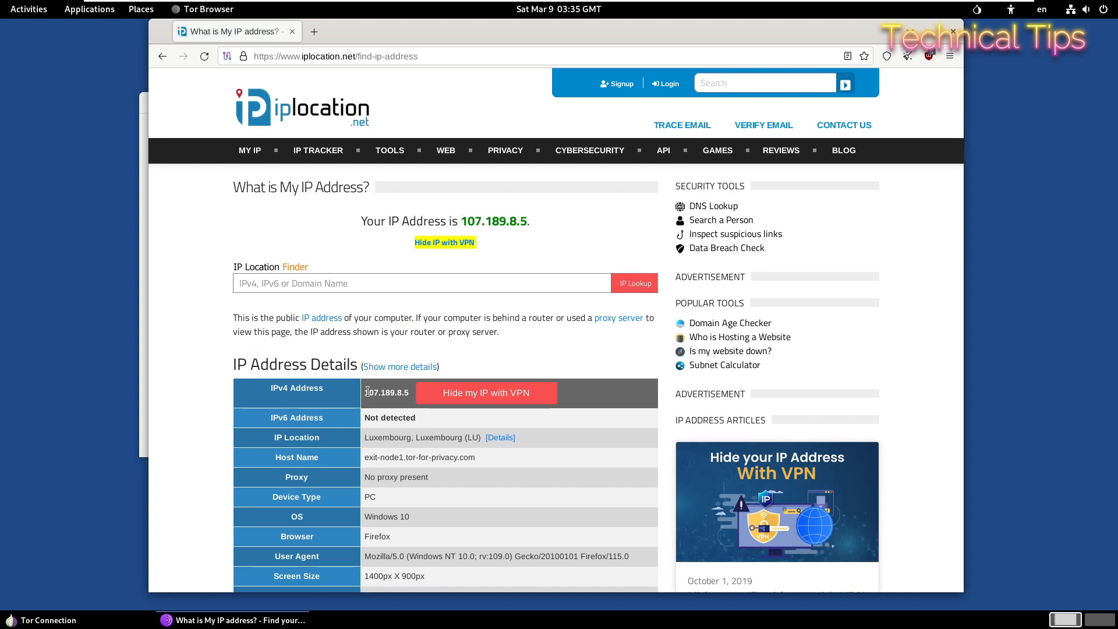
scroll(377, 247, down, 3)
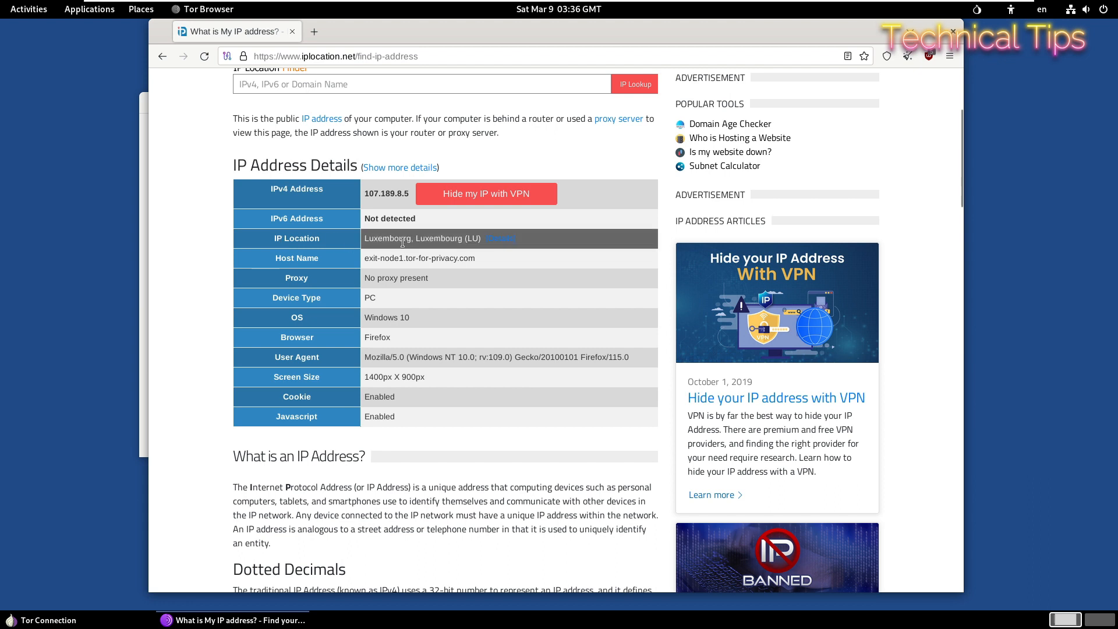
scroll(402, 242, up, 3)
Step: Search DuckDuckGo for "whoer" and open whoer.net to check the IP address and anonymity rating
click(371, 57)
text(whoer)
key(Return)
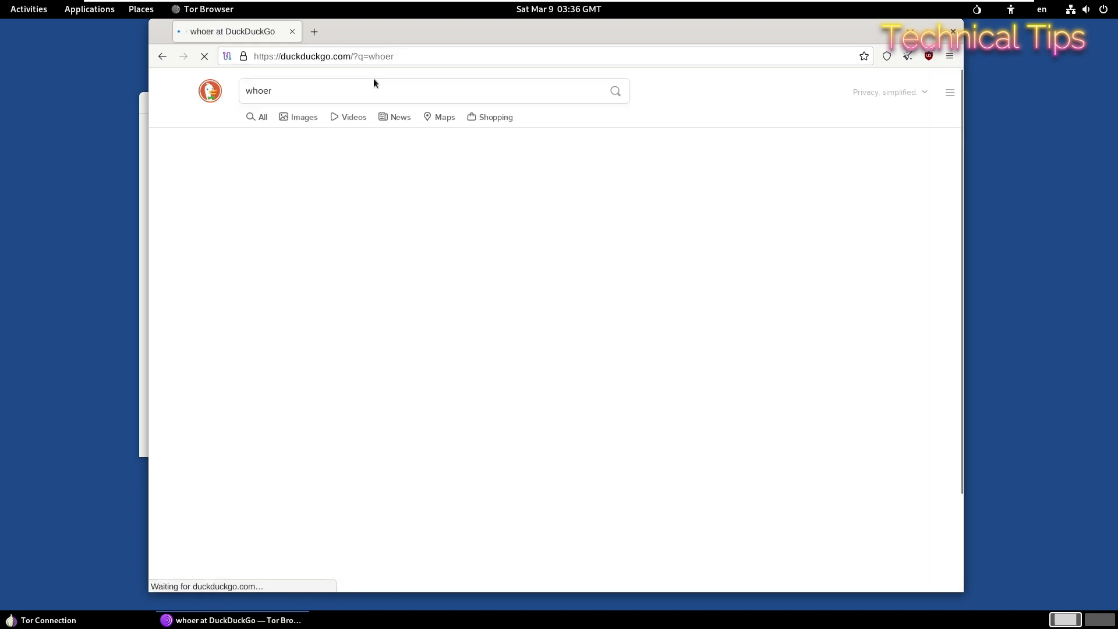
click(330, 185)
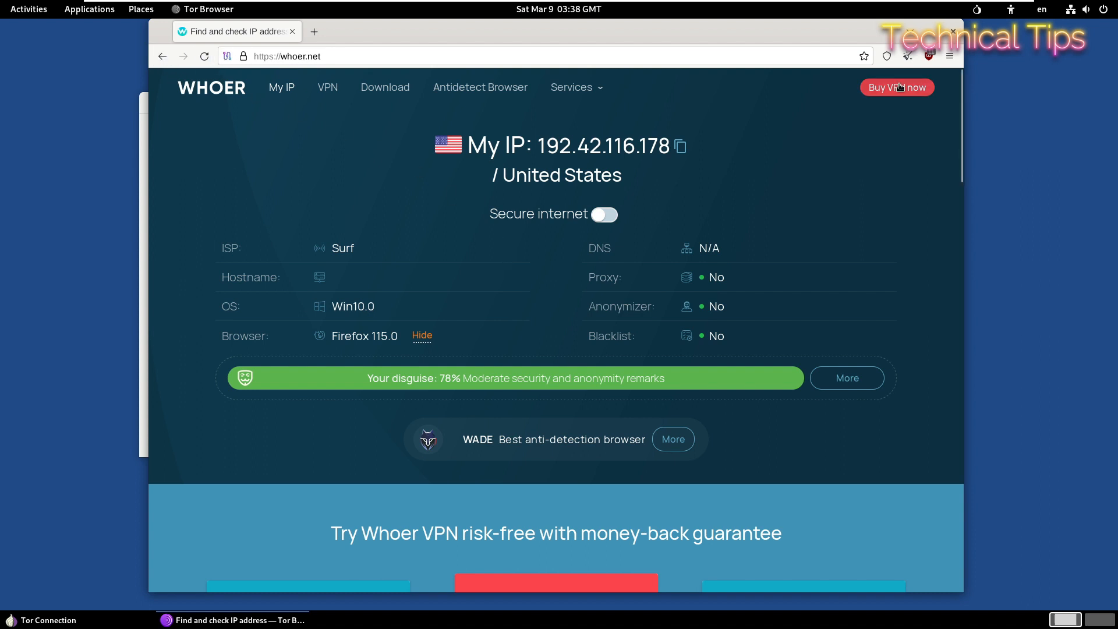
Step: Close the Tor Browser and Tor Connection windows
click(954, 31)
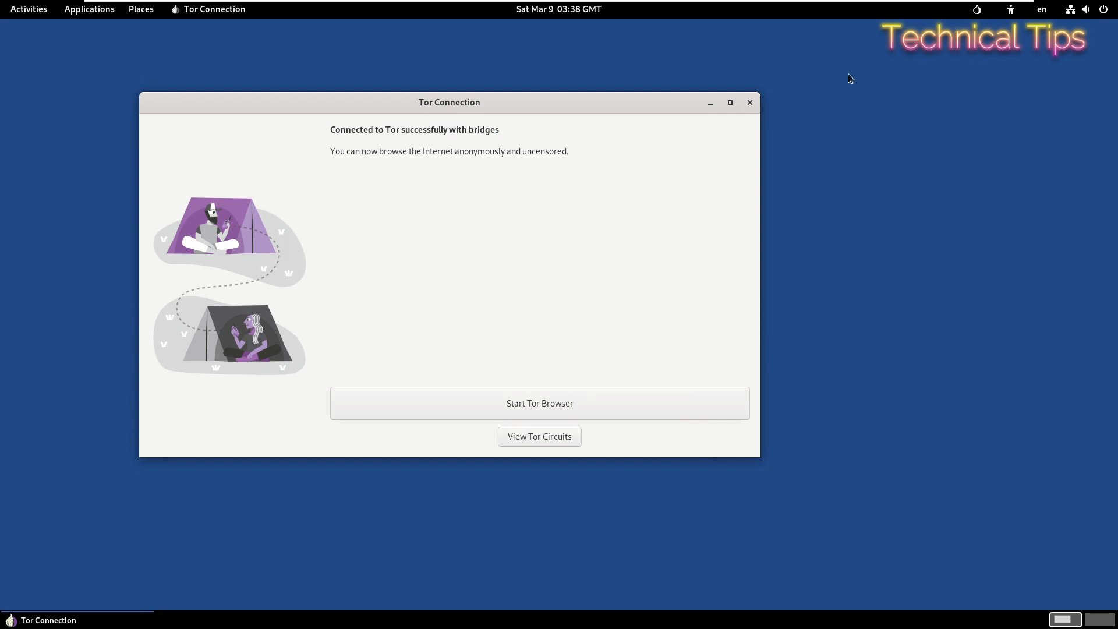
click(751, 103)
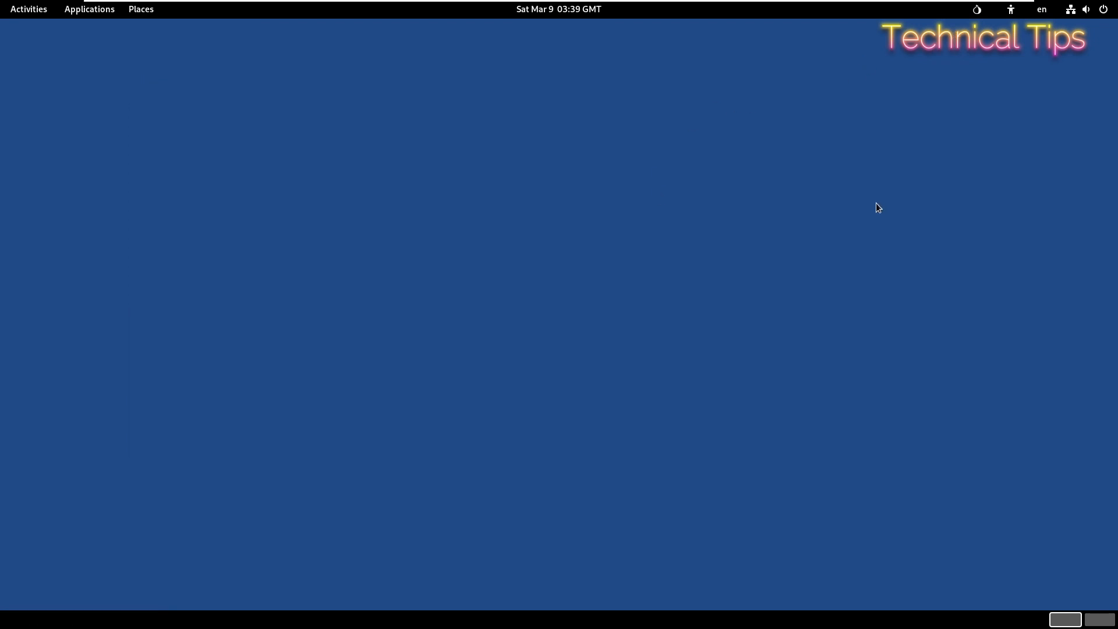
Step: Power off Tails and take VMware Workstation out of full-screen mode
click(1105, 10)
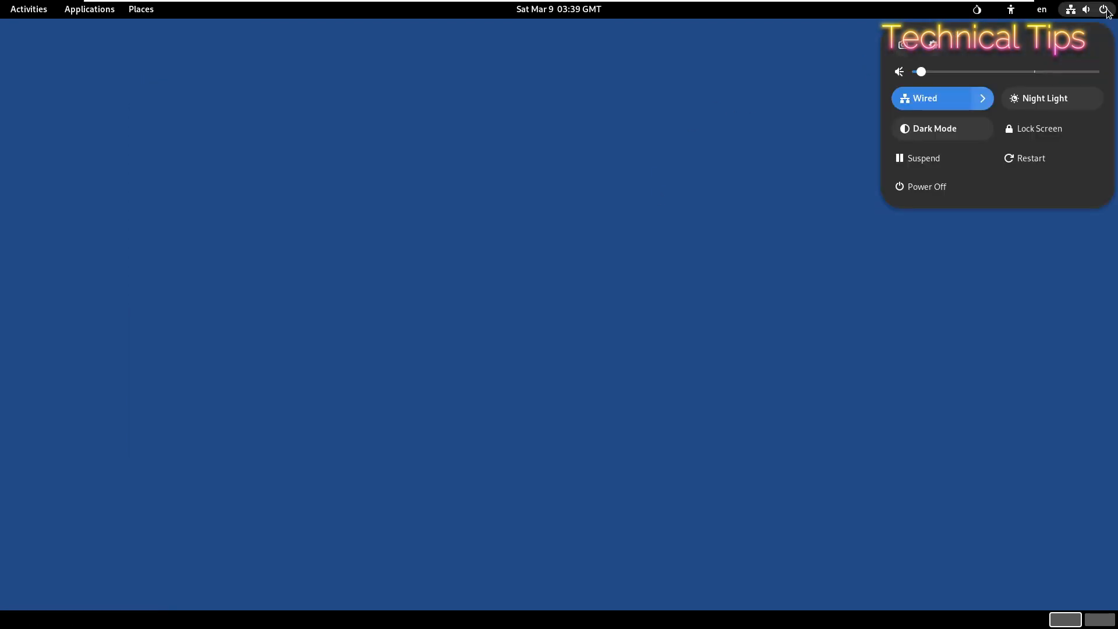
click(924, 188)
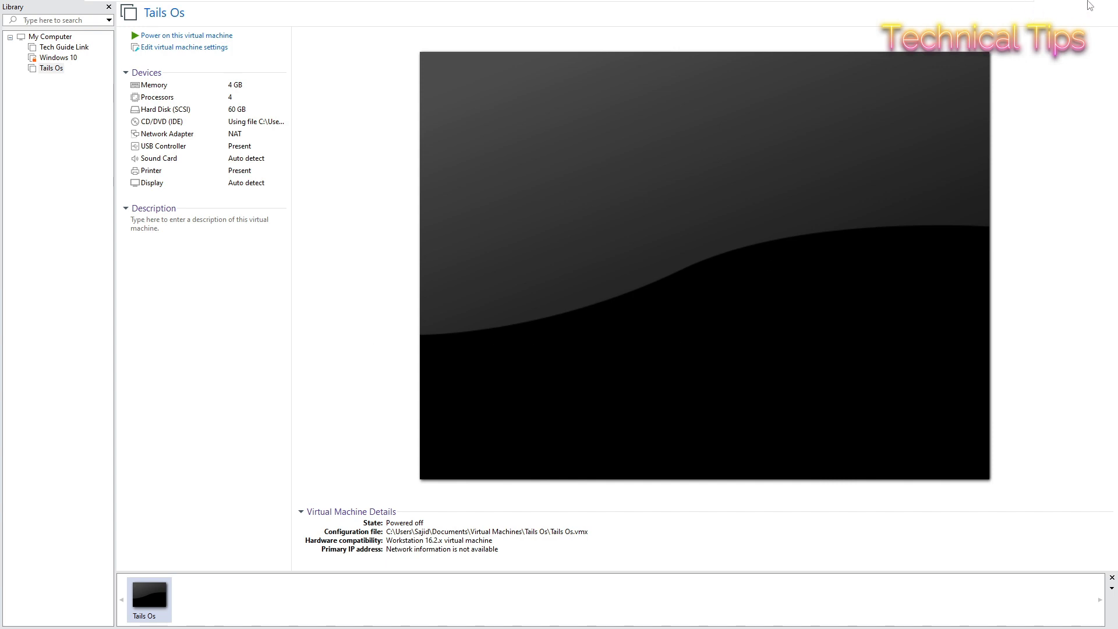
mouse_move(990, 3)
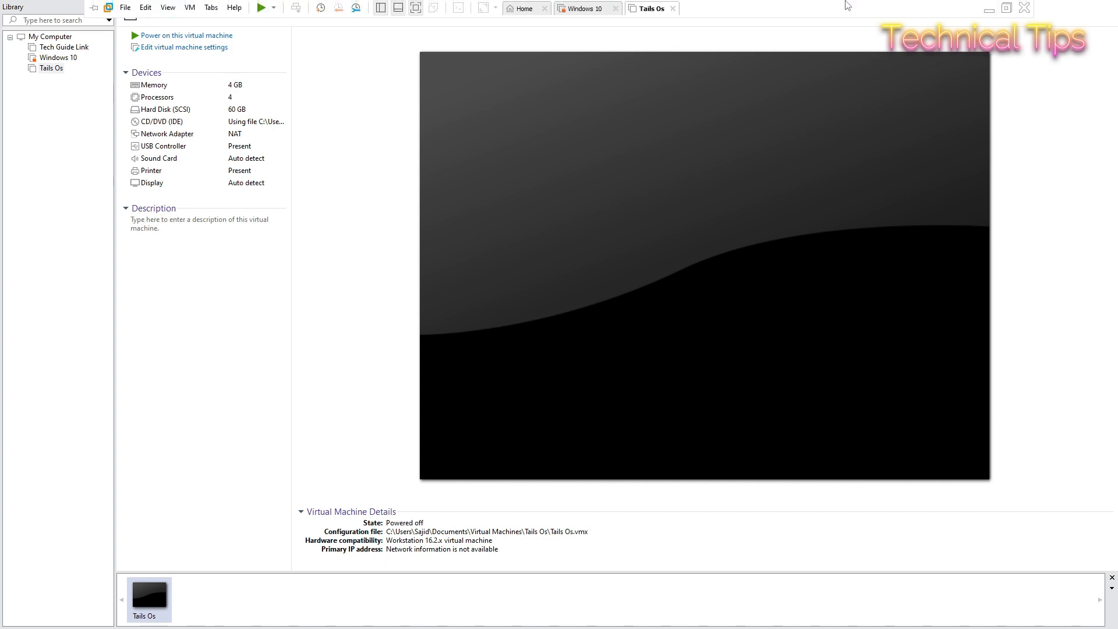
click(416, 8)
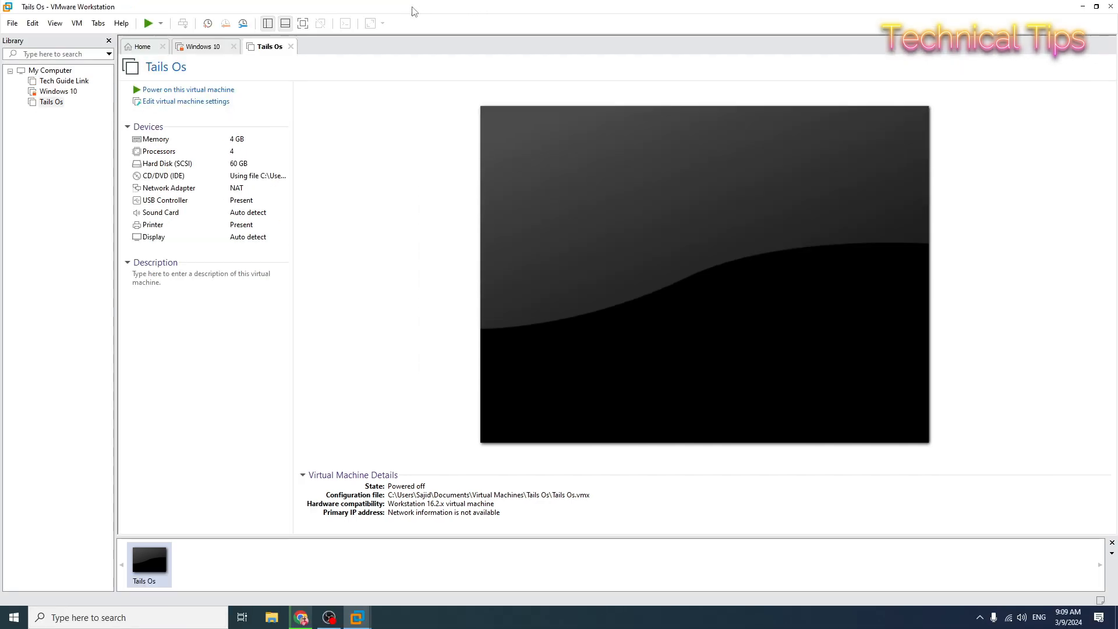